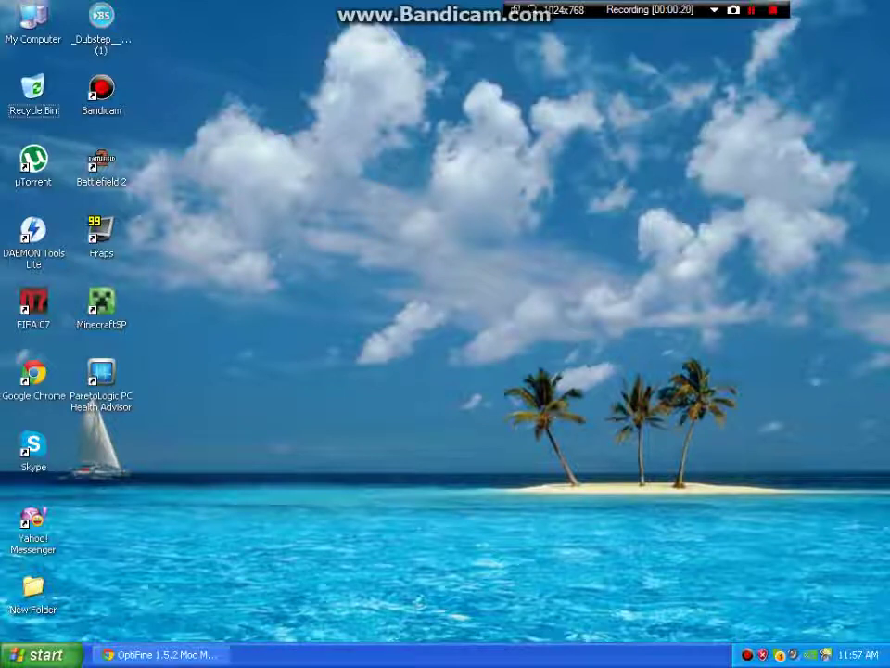
Step: Switch to Google Chrome and open the OptiFine 1.5.2 Mod (HD D2 Light) download link on the minecraftmine.org page
{"action": "left_click", "coordinate": [162, 655]}
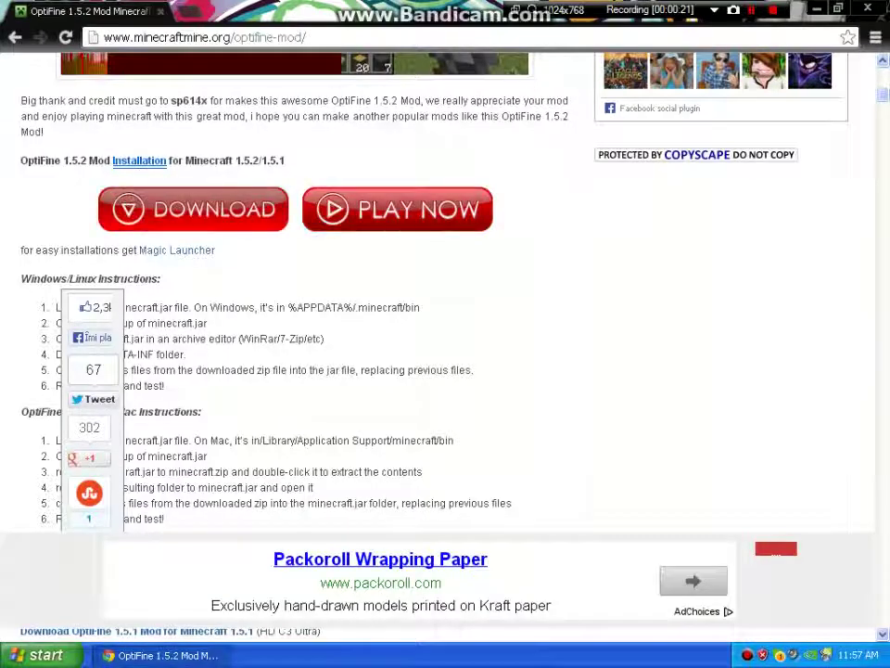
{"action": "scroll", "coordinate": [445, 297], "scroll_direction": "up", "scroll_amount": 2}
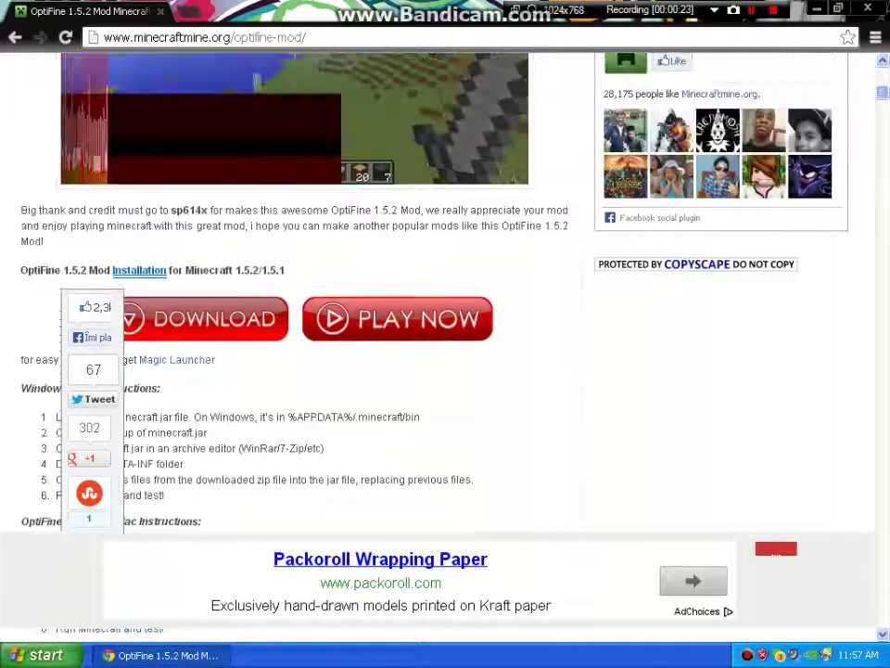
{"action": "scroll", "coordinate": [445, 296], "scroll_direction": "up", "scroll_amount": 5}
{"action": "scroll", "coordinate": [445, 297], "scroll_direction": "down", "scroll_amount": 4}
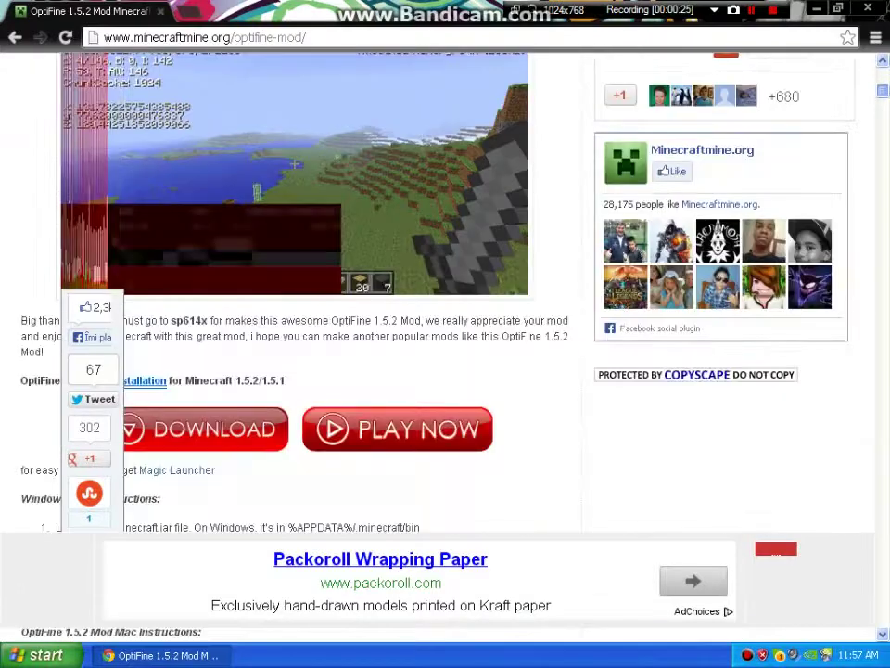
{"action": "scroll", "coordinate": [445, 297], "scroll_direction": "down", "scroll_amount": 9}
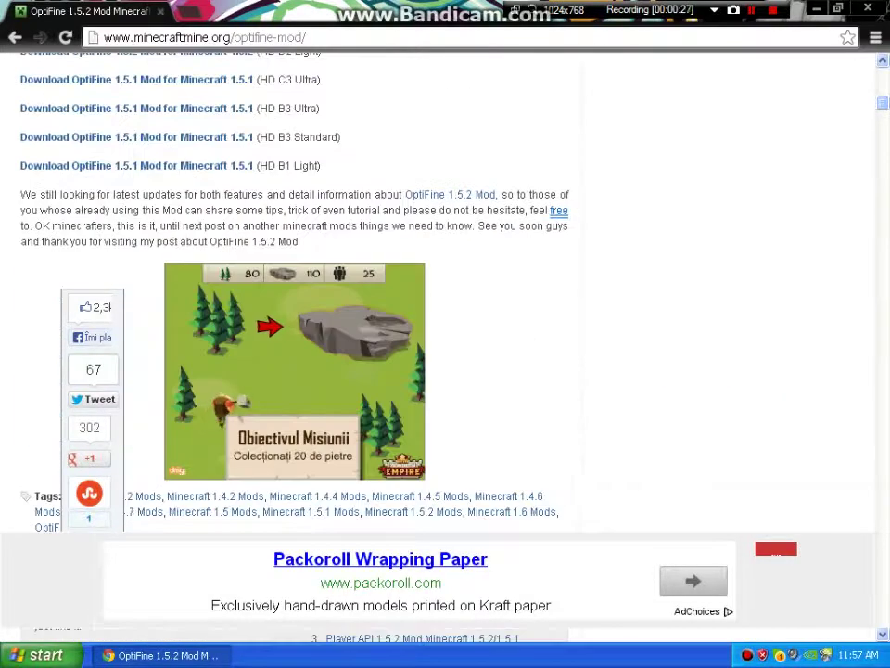
{"action": "scroll", "coordinate": [485, 314], "scroll_direction": "up", "scroll_amount": 1}
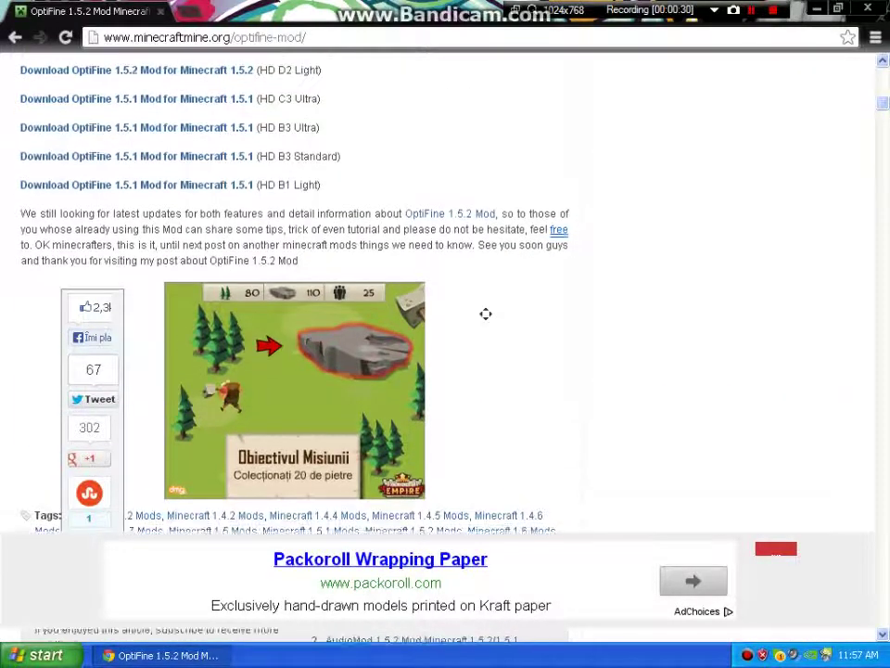
{"action": "scroll", "coordinate": [485, 313], "scroll_direction": "up", "scroll_amount": 4}
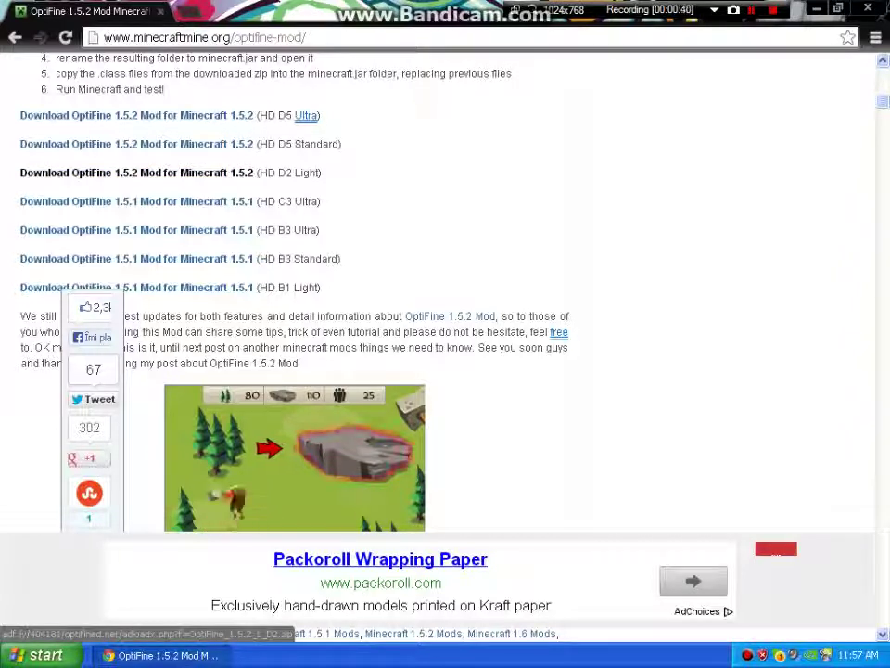
{"action": "left_click", "coordinate": [139, 173]}
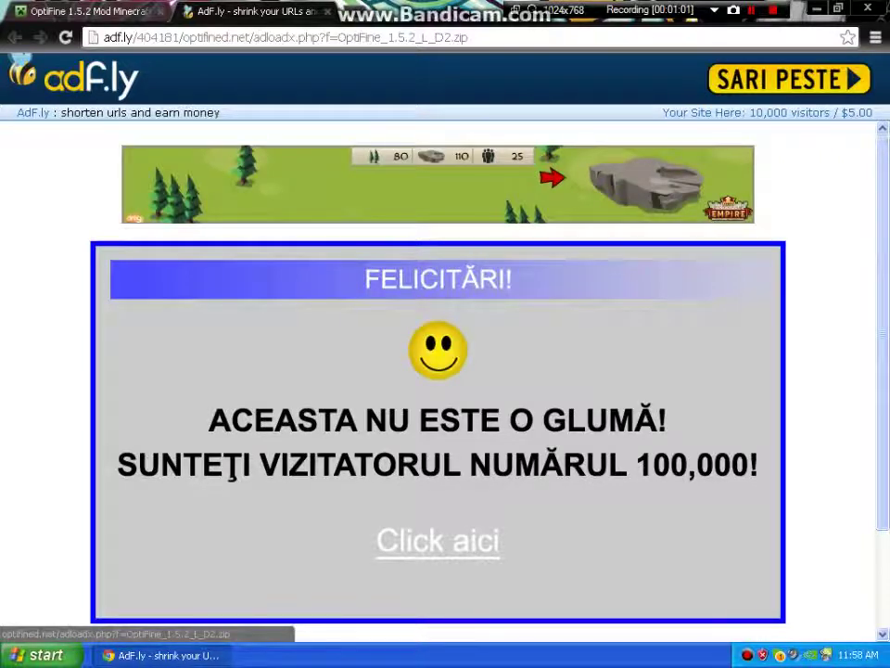
Step: Skip the AdF.ly advert and download OptiFine_1.5.2_L_D2.zip from the OptiFine page
{"action": "left_click", "coordinate": [789, 79]}
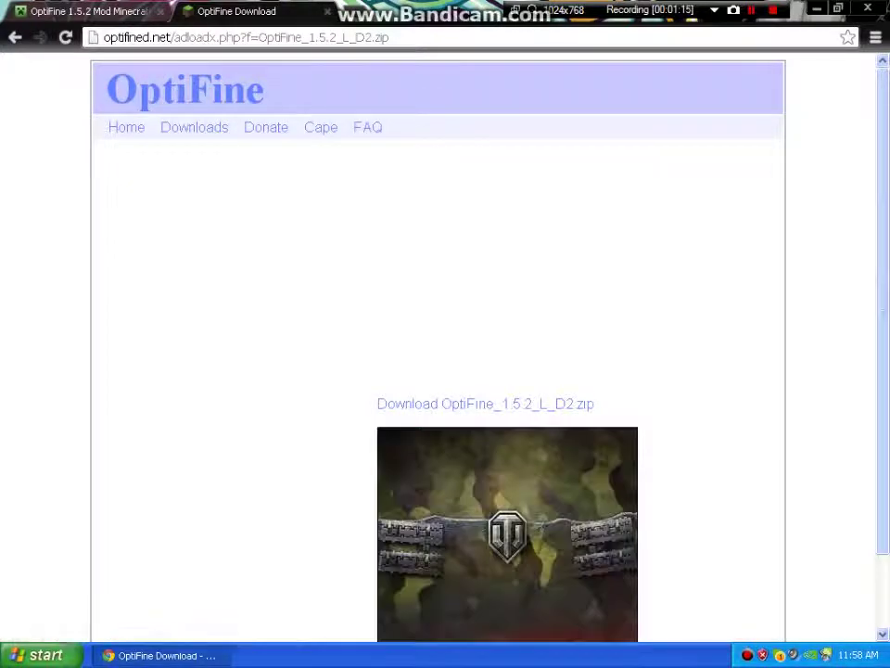
{"action": "left_click", "coordinate": [485, 405]}
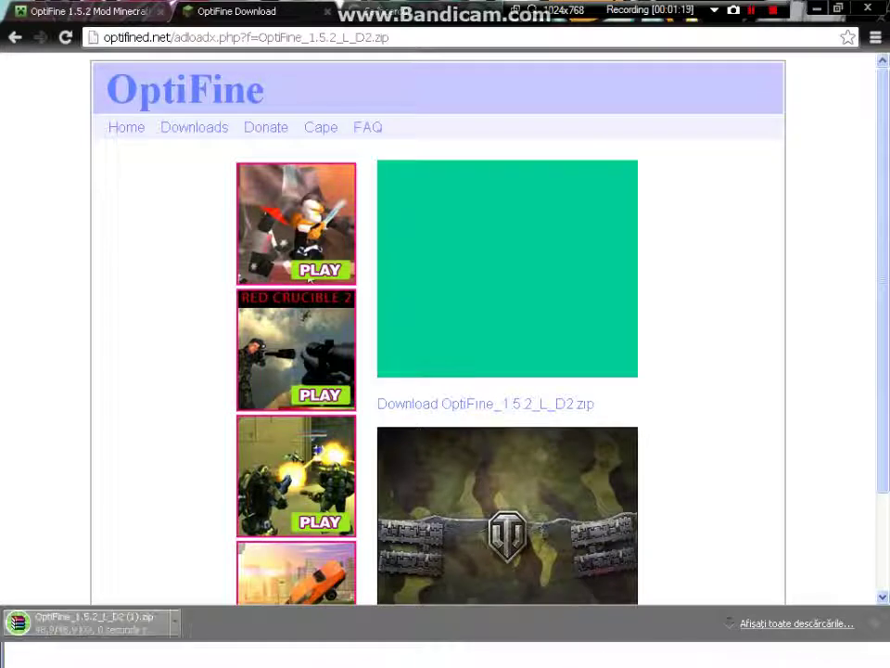
Step: Restore the browser to a smaller window and close the pop-up advert, the downloads bar and the extra loading tab
{"action": "left_click", "coordinate": [839, 8]}
{"action": "left_click", "coordinate": [835, 56]}
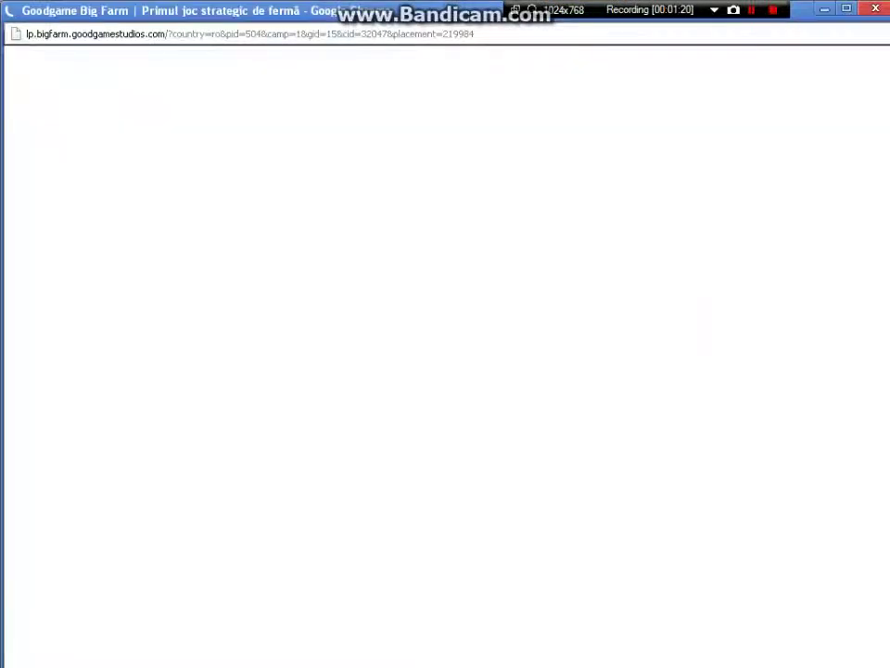
{"action": "left_click", "coordinate": [875, 9]}
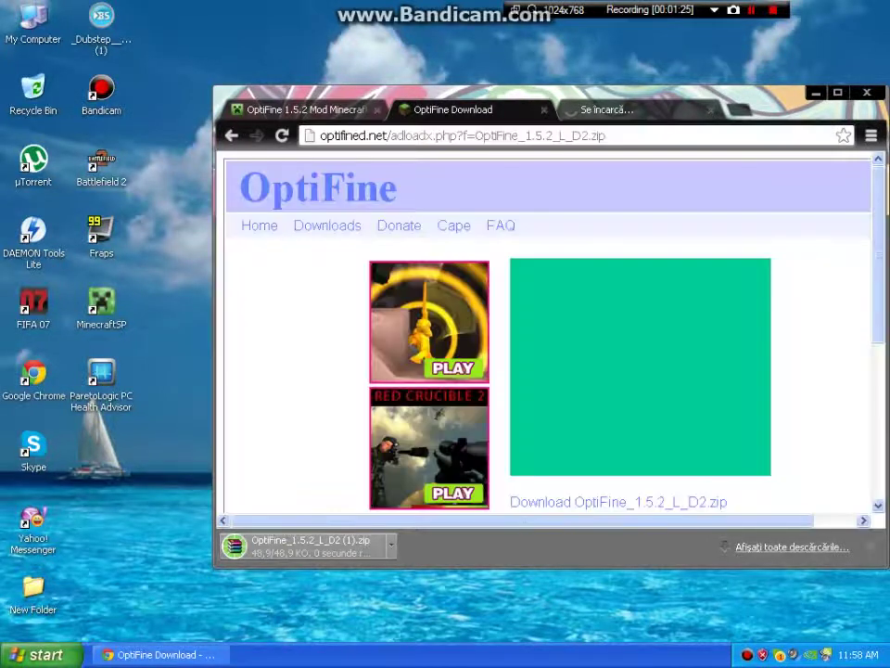
{"action": "left_click", "coordinate": [871, 546]}
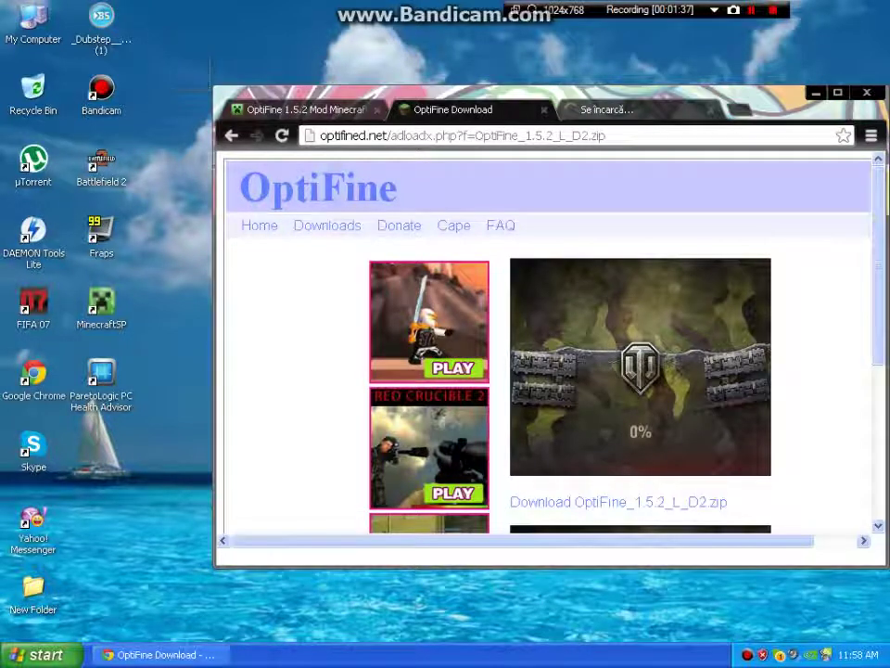
{"action": "left_click", "coordinate": [710, 110]}
{"action": "left_click_drag", "start_coordinate": [710, 109], "coordinate": [689, 96]}
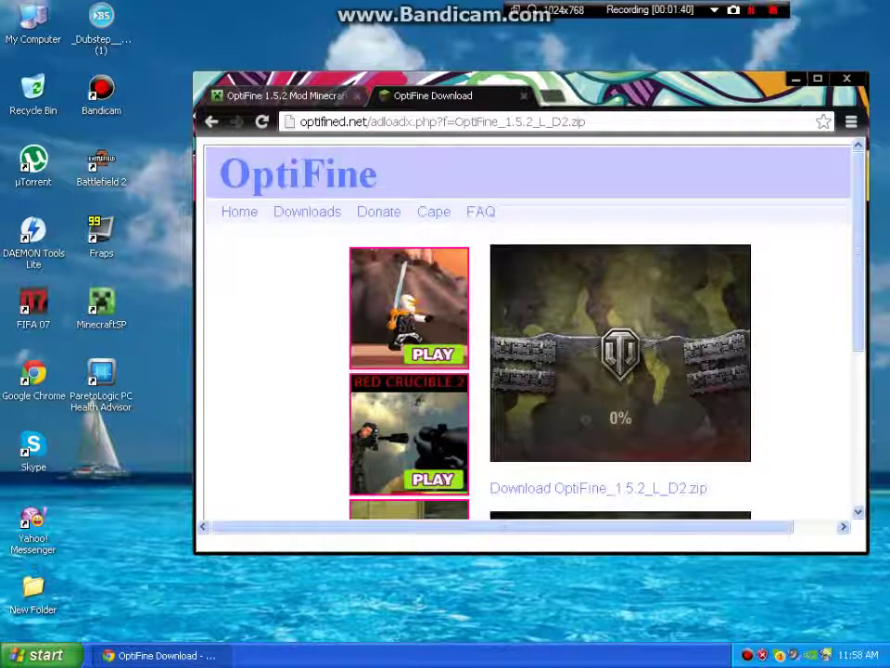
Step: Download OptiFine_1.5.2_L_D2.zip again and place the downloaded file on the desktop
{"action": "middle_click", "coordinate": [779, 236]}
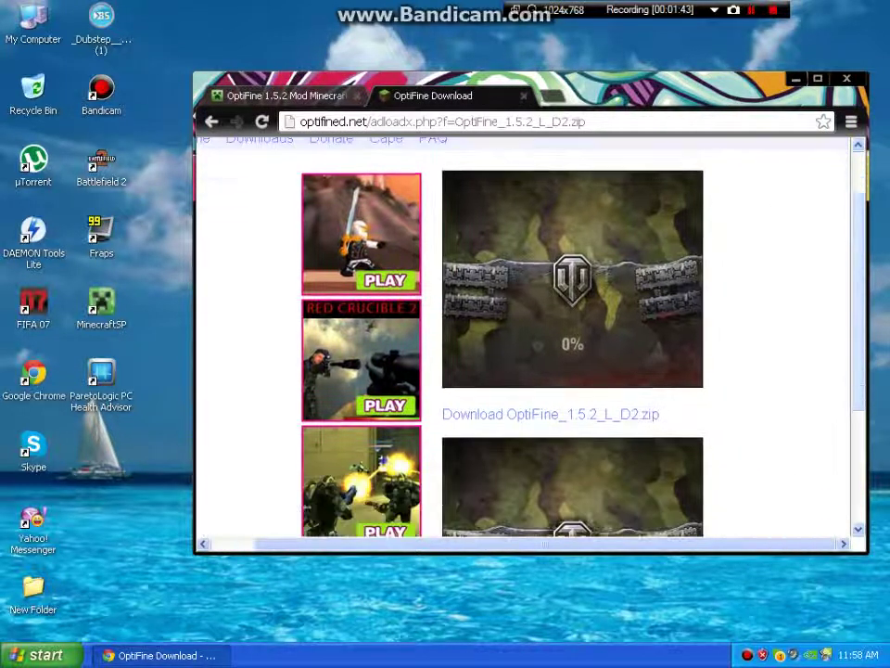
{"action": "left_click", "coordinate": [598, 370]}
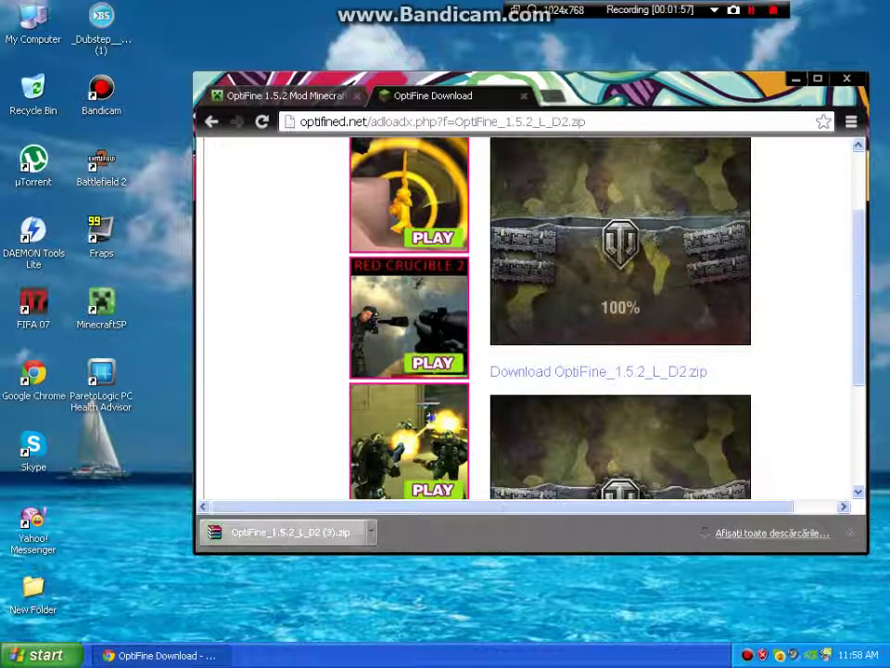
{"action": "left_click_drag", "start_coordinate": [278, 532], "coordinate": [113, 496]}
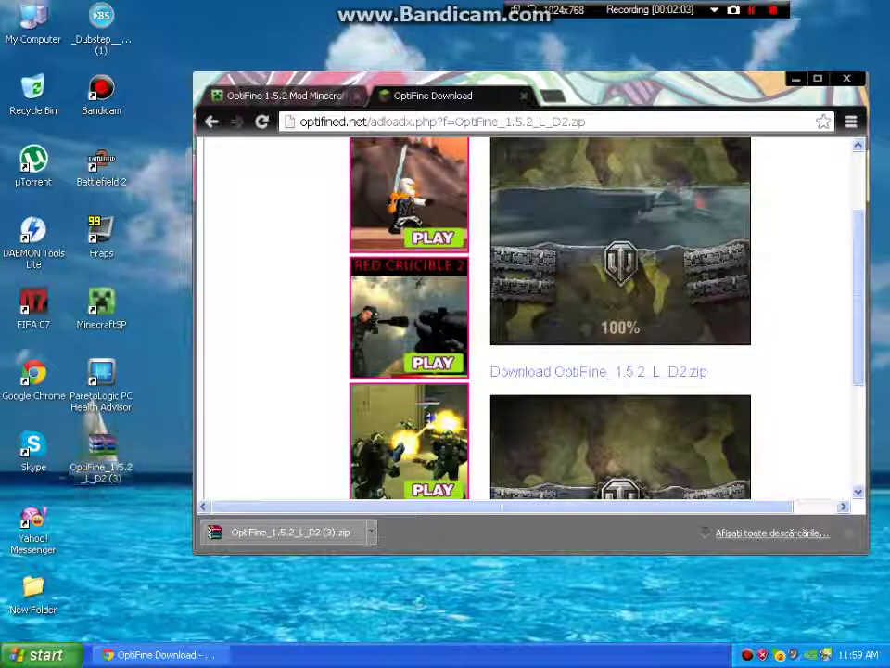
Step: Close the browser window with all its tabs
{"action": "left_click", "coordinate": [640, 86]}
{"action": "left_click", "coordinate": [846, 79]}
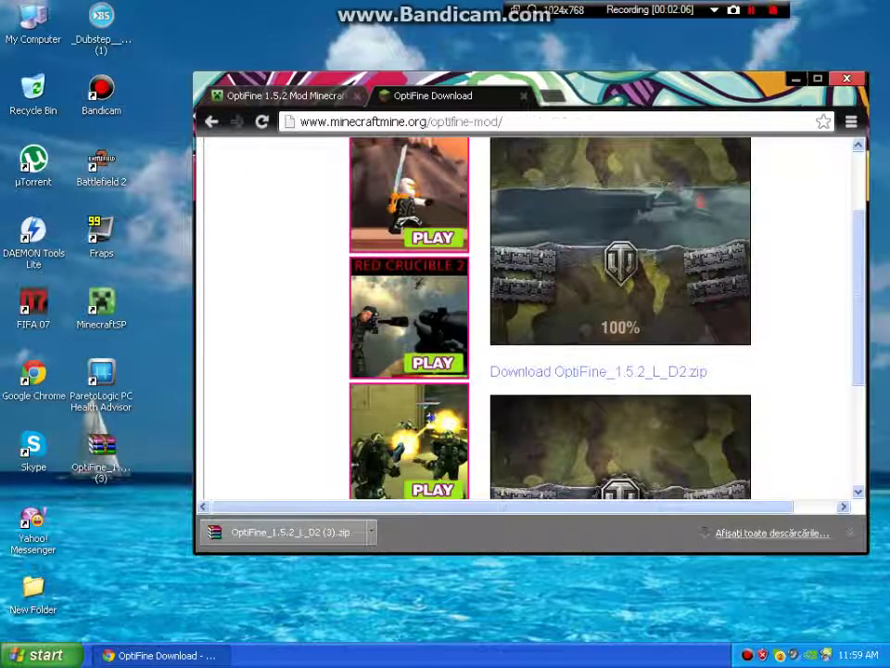
{"action": "left_click", "coordinate": [390, 371]}
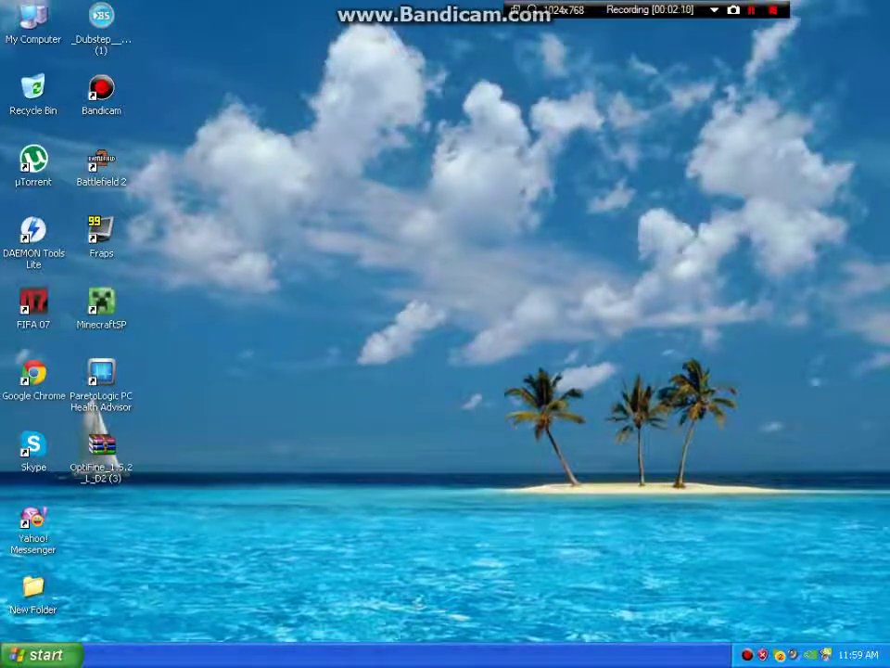
Step: Open the OptiFine zip from the desktop in WinRAR and close the duplicate OptiFine_1.5.2_L_D2 (1).zip window
{"action": "double_click", "coordinate": [101, 448]}
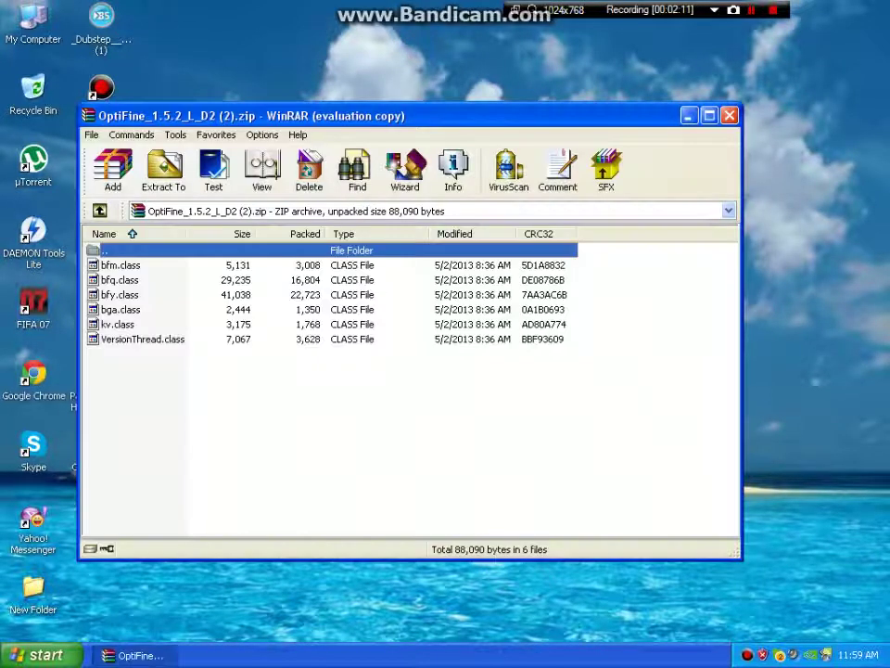
{"action": "left_click", "coordinate": [408, 427]}
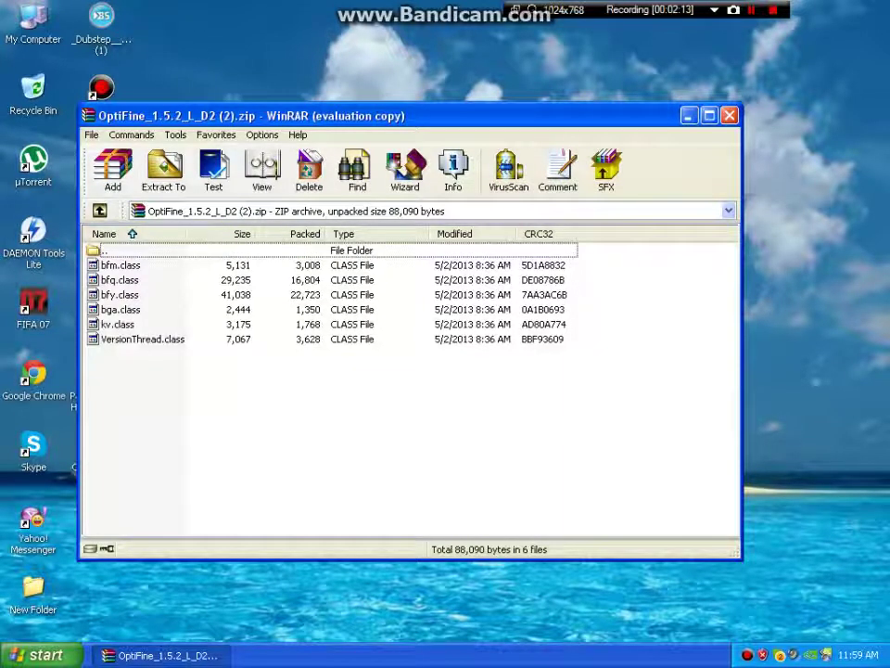
{"action": "left_click_drag", "start_coordinate": [408, 116], "coordinate": [580, 101]}
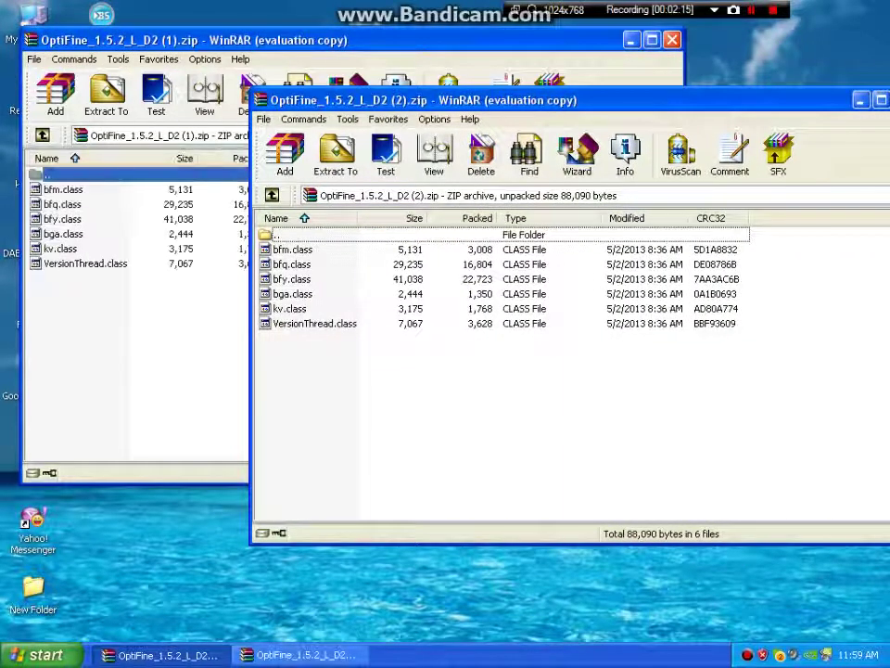
{"action": "left_click", "coordinate": [672, 39]}
{"action": "key", "text": "alt+F4"}
Step: Open the Application Data folder by running %appdata%, and shift its window slightly
{"action": "left_click", "coordinate": [37, 654]}
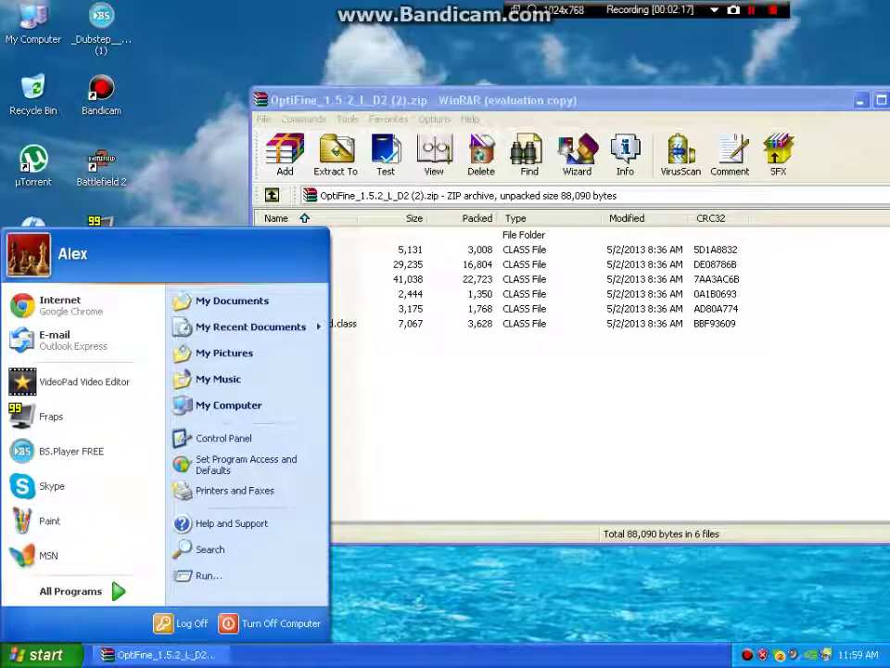
{"action": "left_click", "coordinate": [202, 575]}
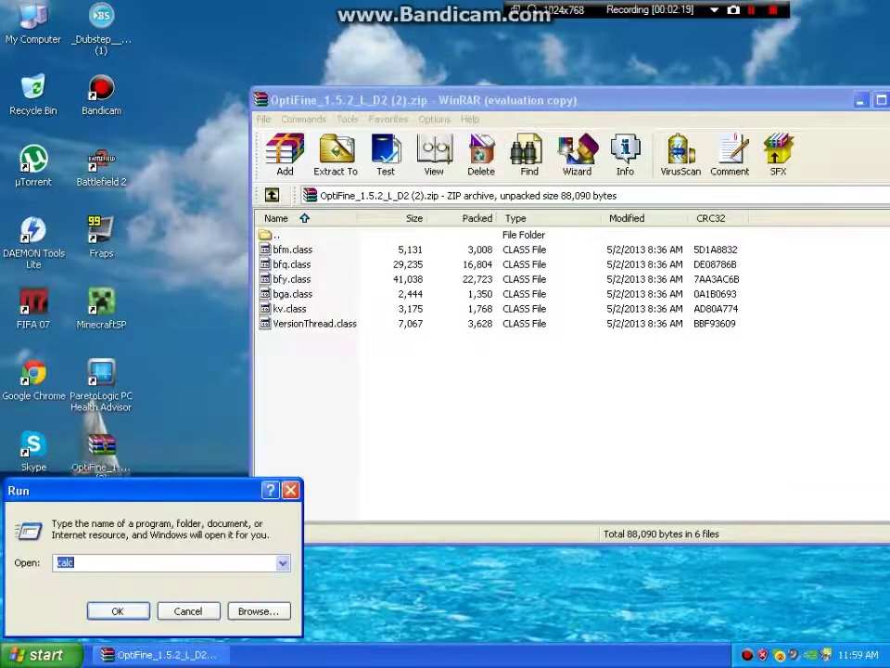
{"action": "type", "text": "%appdata%"}
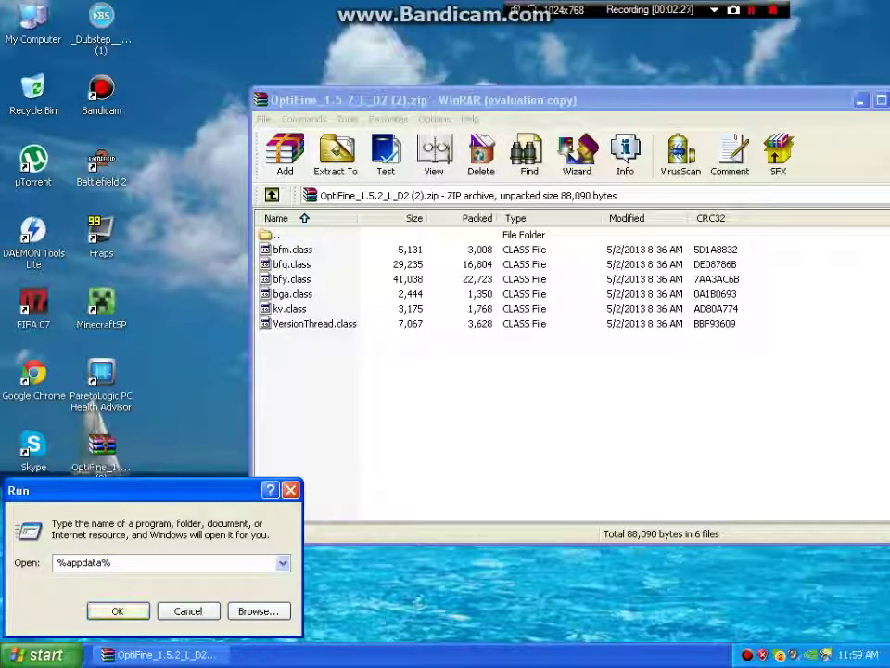
{"action": "key", "text": "Return"}
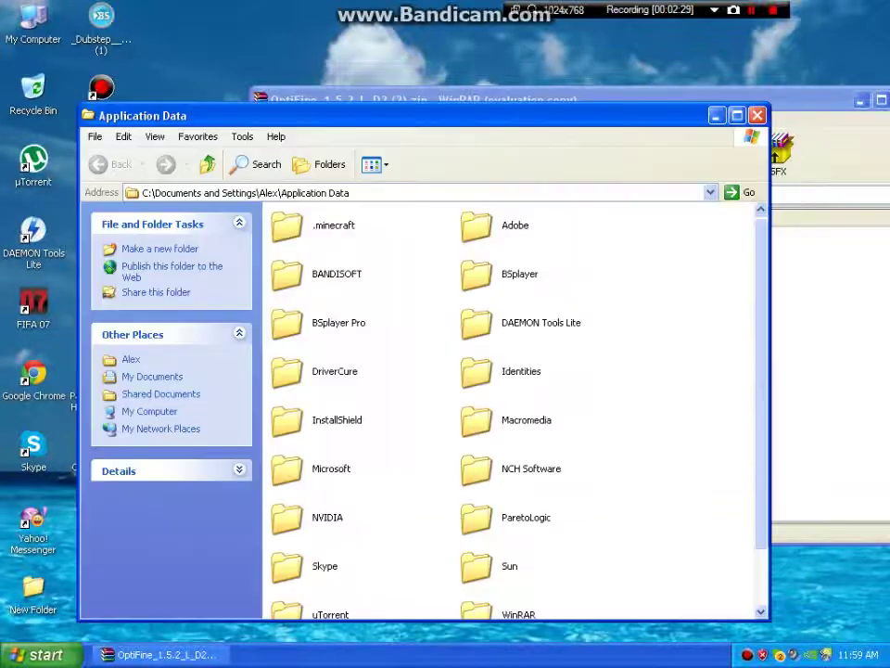
{"action": "left_click_drag", "start_coordinate": [408, 116], "coordinate": [382, 97]}
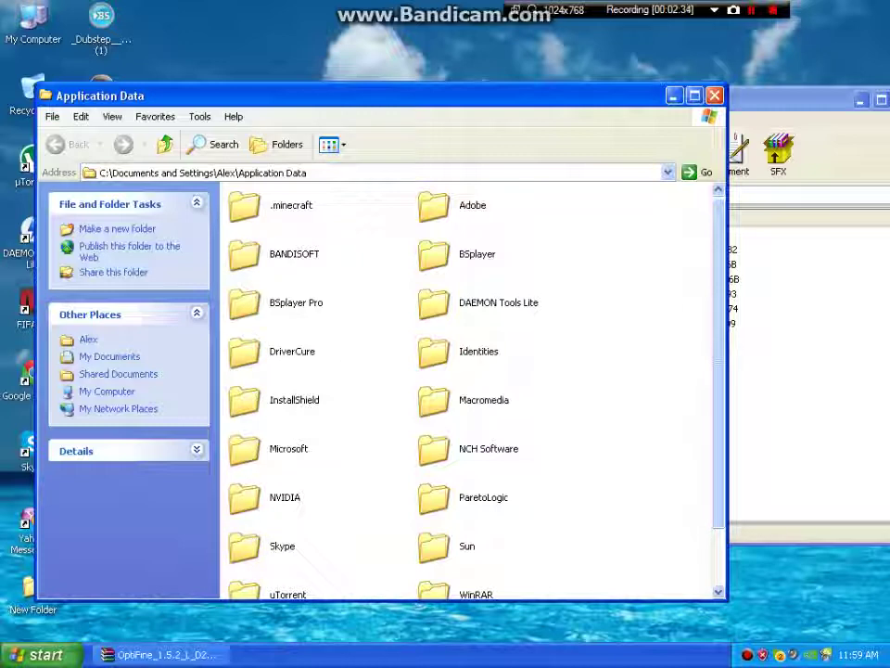
Step: Open the bin folder inside .minecraft and close the extra OptiFine_1.5.2_L_D2 (3).zip archive window
{"action": "left_click", "coordinate": [279, 205]}
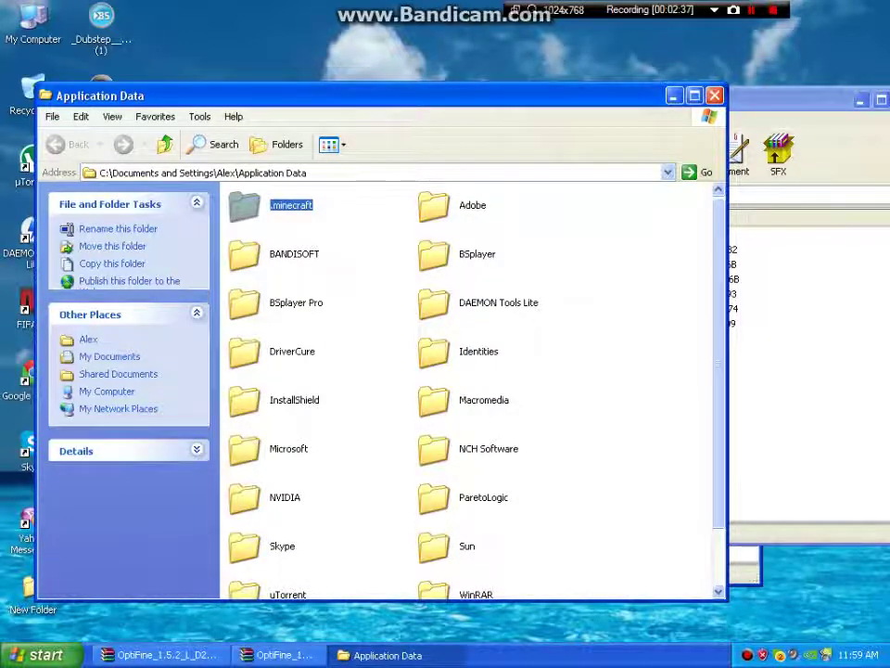
{"action": "double_click", "coordinate": [278, 205]}
{"action": "right_click", "coordinate": [296, 655]}
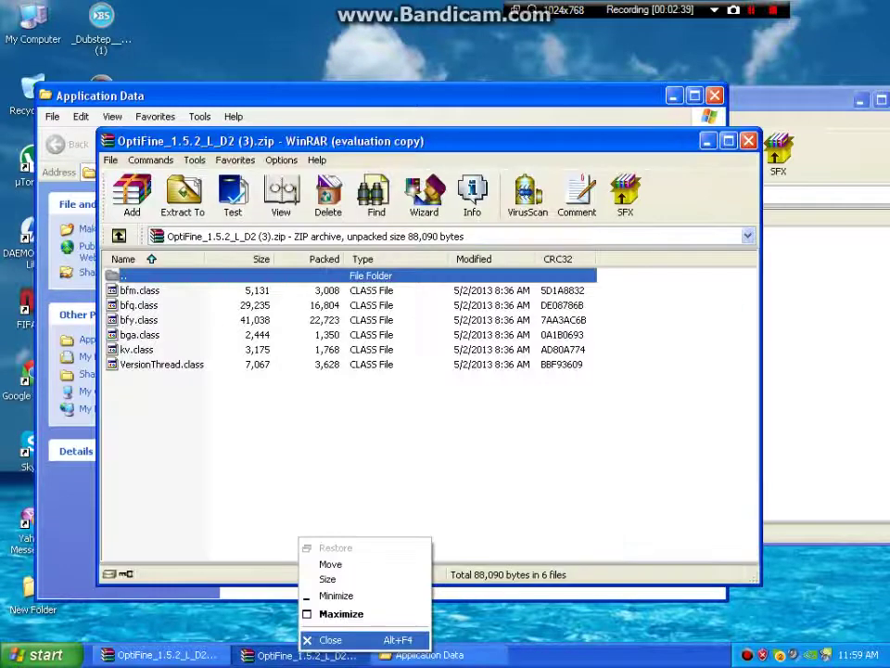
{"action": "left_click", "coordinate": [319, 638]}
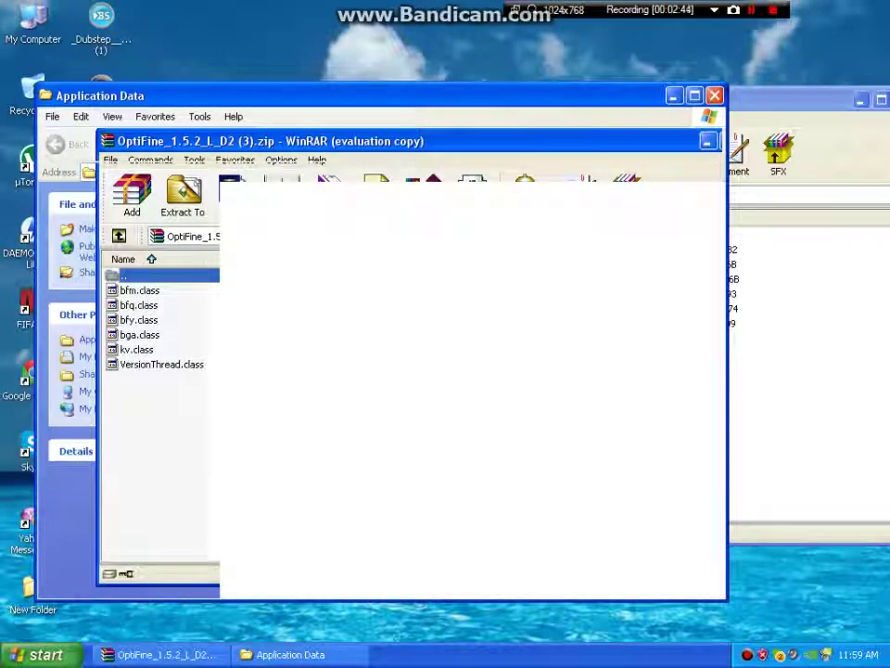
{"action": "left_click_drag", "start_coordinate": [319, 257], "coordinate": [324, 265]}
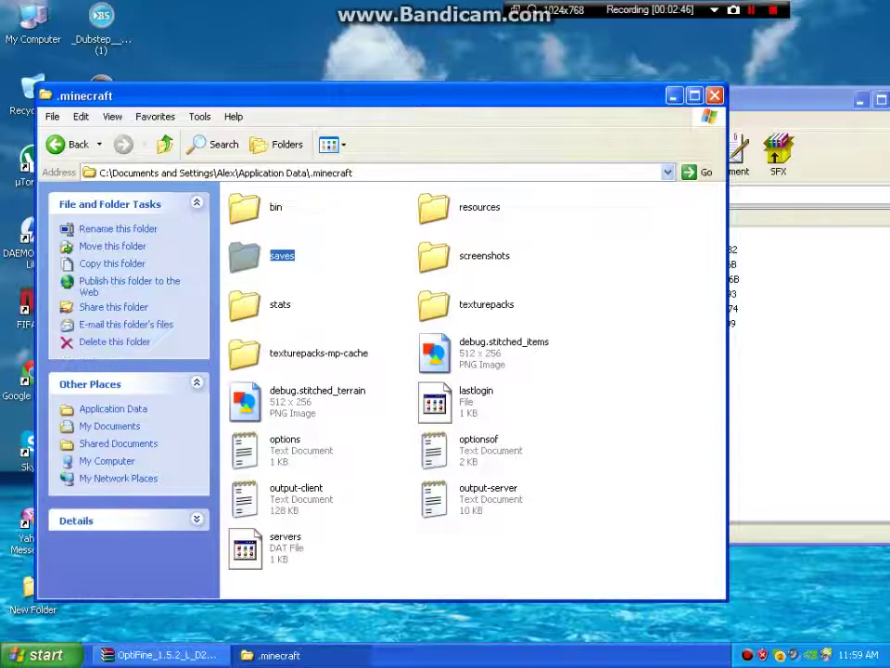
{"action": "key", "text": "b"}
{"action": "key", "text": "Return"}
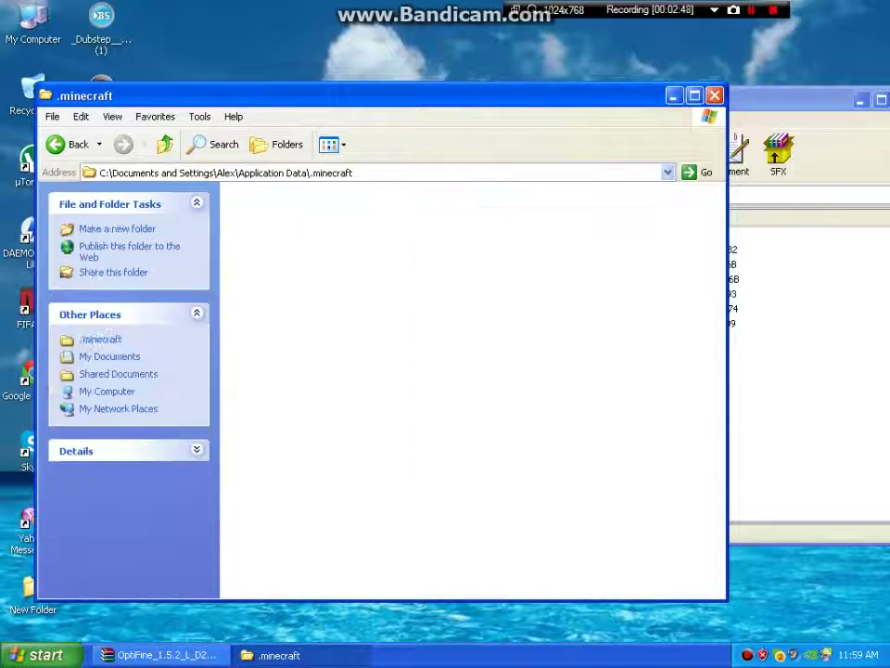
{"action": "left_click_drag", "start_coordinate": [556, 449], "coordinate": [500, 399]}
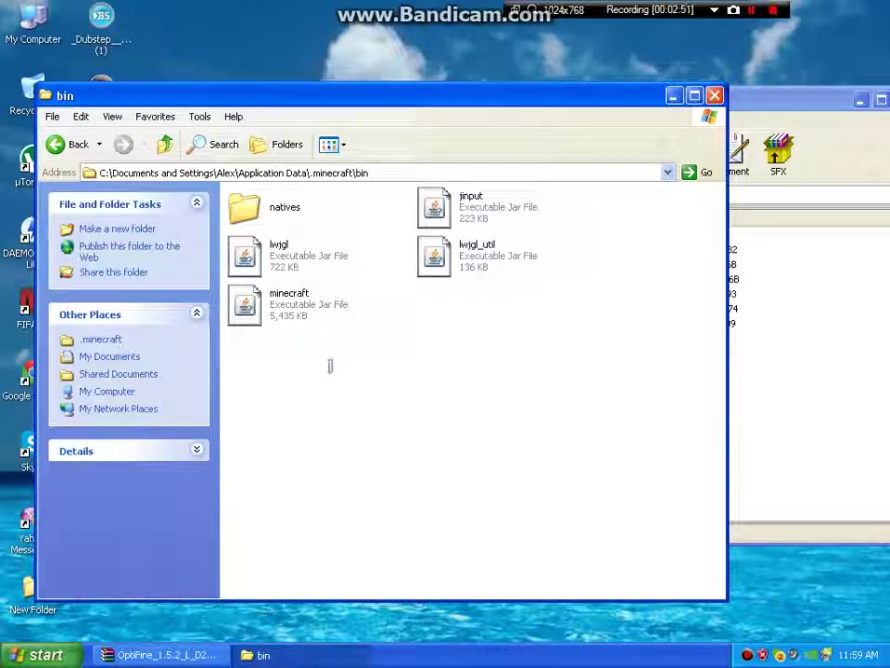
Step: Open the minecraft jar file in the bin folder with WinRAR archiver
{"action": "right_click", "coordinate": [288, 310]}
{"action": "mouse_move", "coordinate": [347, 333]}
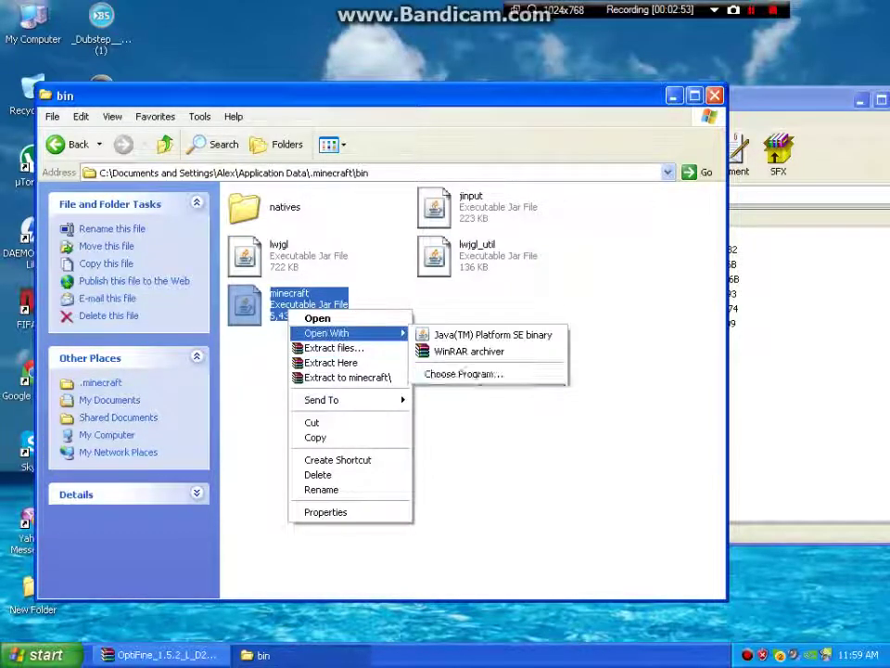
{"action": "left_click", "coordinate": [469, 352]}
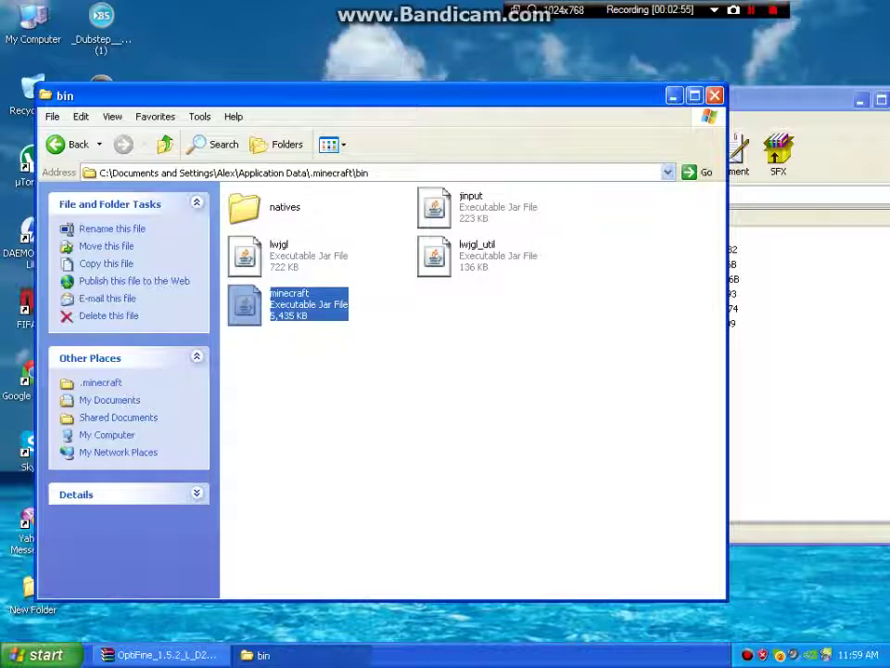
{"action": "left_click", "coordinate": [468, 371]}
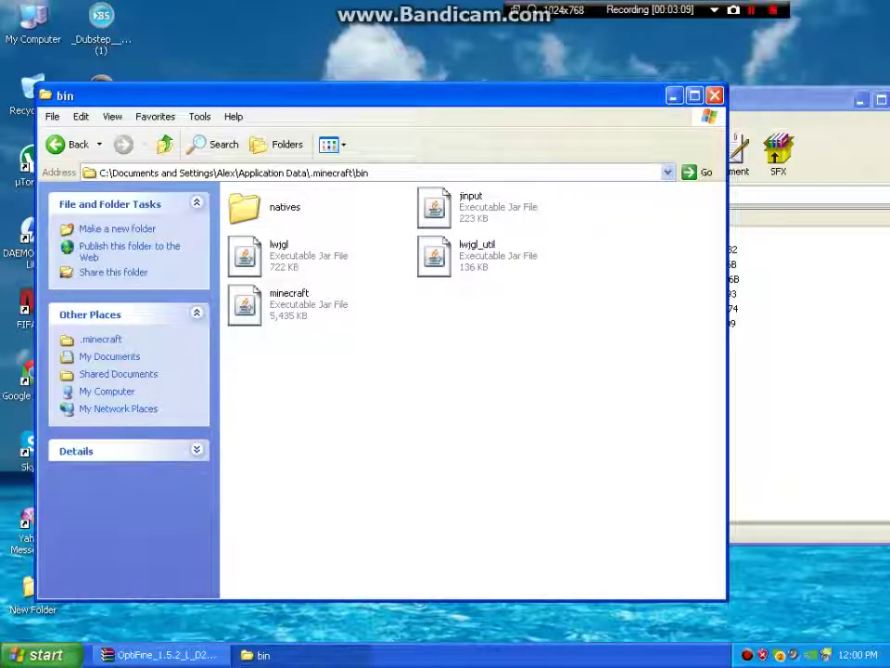
Step: Retry opening the minecraft jar file from the bin folder with WinRAR archiver
{"action": "right_click", "coordinate": [300, 310]}
{"action": "mouse_move", "coordinate": [348, 332]}
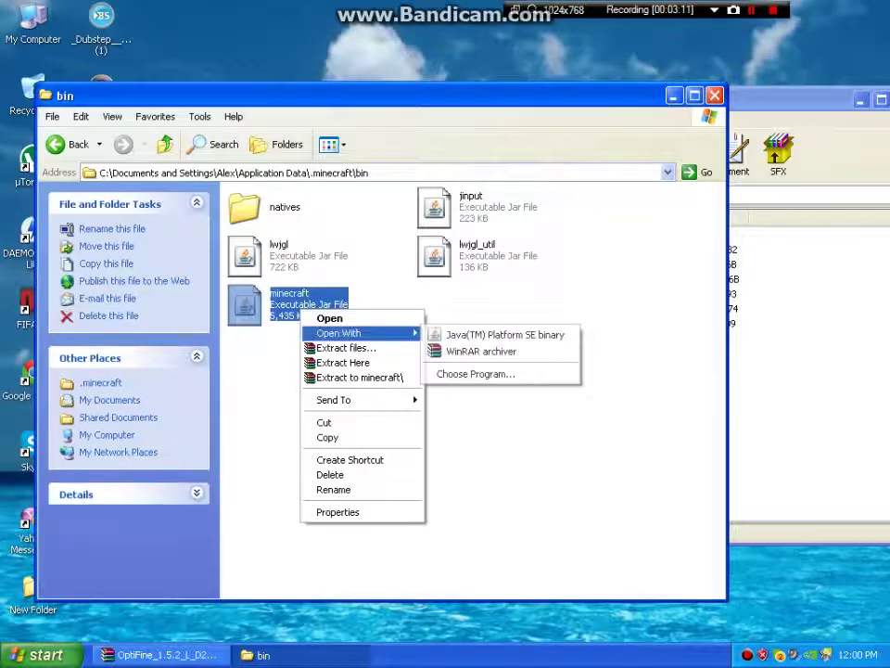
{"action": "left_click", "coordinate": [483, 349]}
{"action": "left_click", "coordinate": [582, 374]}
{"action": "left_click_drag", "start_coordinate": [583, 374], "coordinate": [667, 537]}
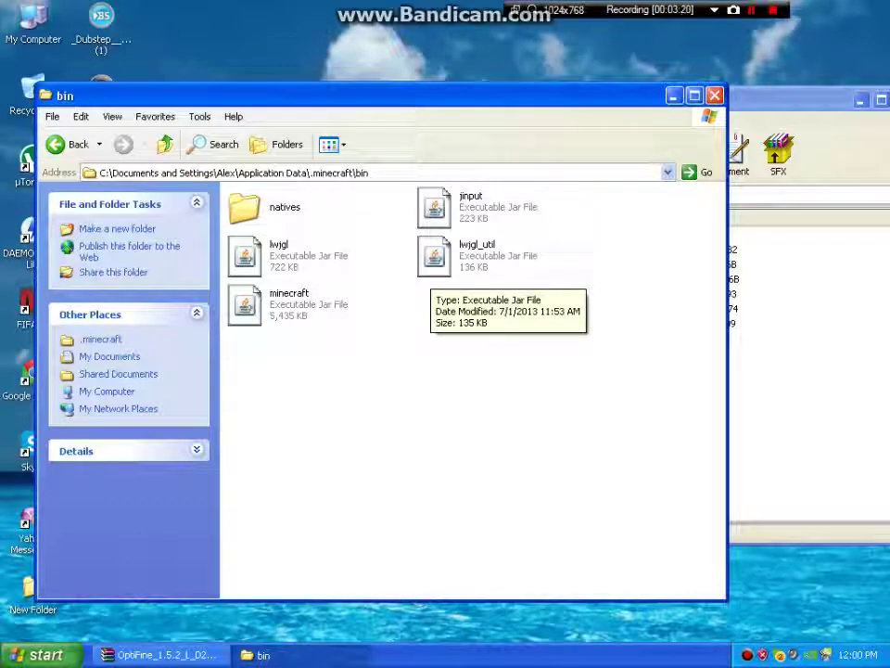
{"action": "left_click_drag", "start_coordinate": [519, 95], "coordinate": [559, 59]}
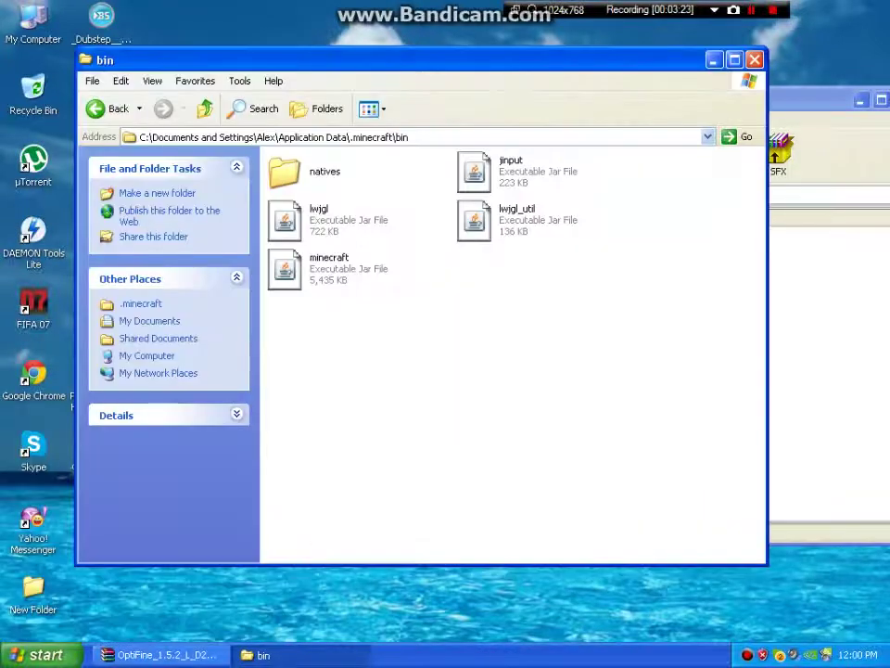
{"action": "right_click", "coordinate": [356, 254]}
{"action": "mouse_move", "coordinate": [397, 278]}
{"action": "left_click", "coordinate": [533, 295]}
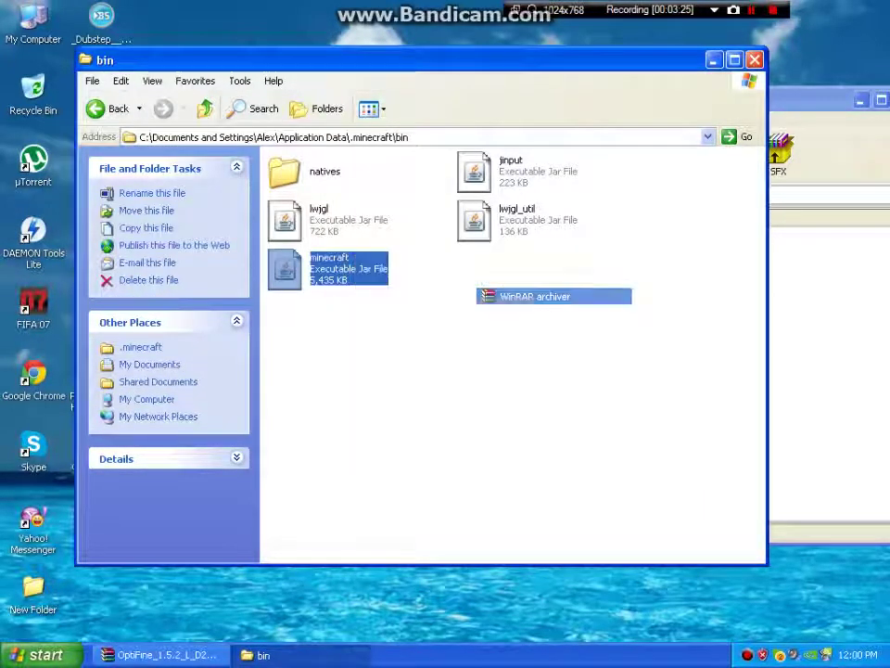
{"action": "left_click", "coordinate": [536, 317]}
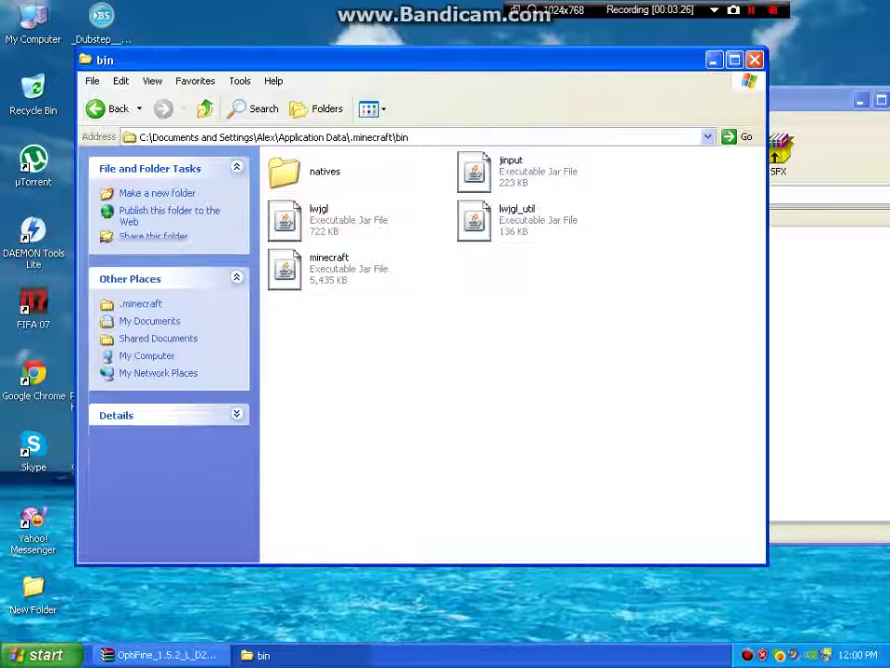
{"action": "left_click_drag", "start_coordinate": [520, 293], "coordinate": [287, 147]}
{"action": "left_click_drag", "start_coordinate": [368, 279], "coordinate": [404, 323]}
{"action": "left_click_drag", "start_coordinate": [439, 373], "coordinate": [319, 149]}
{"action": "left_click_drag", "start_coordinate": [558, 332], "coordinate": [598, 371]}
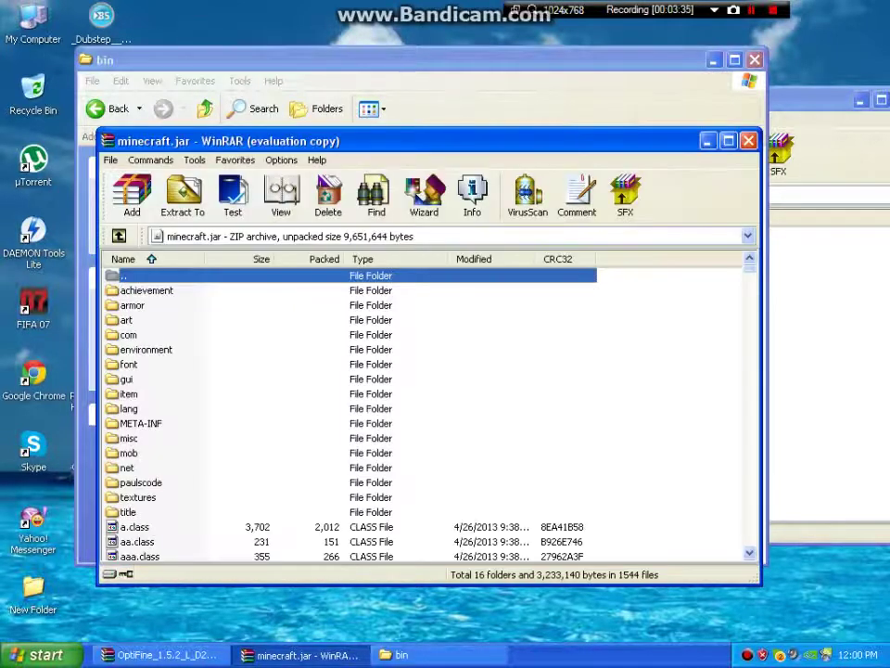
Step: Close the bin folder window and delete the META-INF folder from the minecraft.jar archive
{"action": "left_click", "coordinate": [755, 59]}
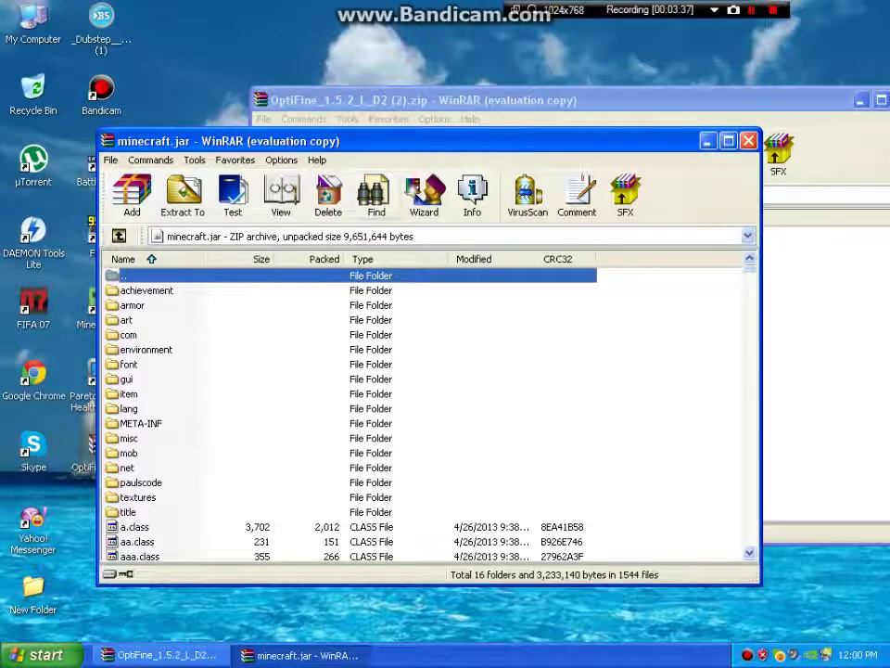
{"action": "left_click_drag", "start_coordinate": [417, 141], "coordinate": [351, 108]}
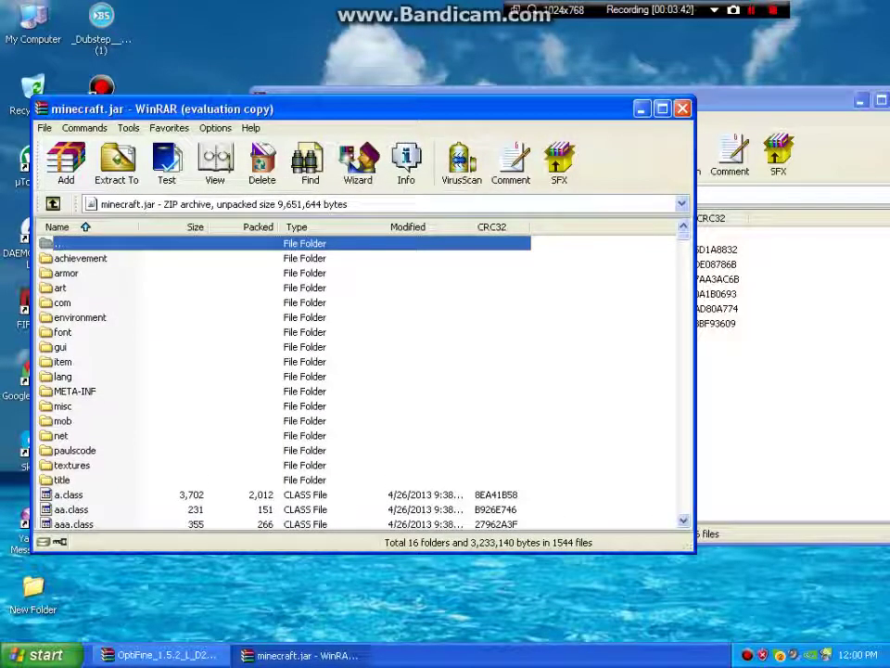
{"action": "left_click", "coordinate": [76, 392]}
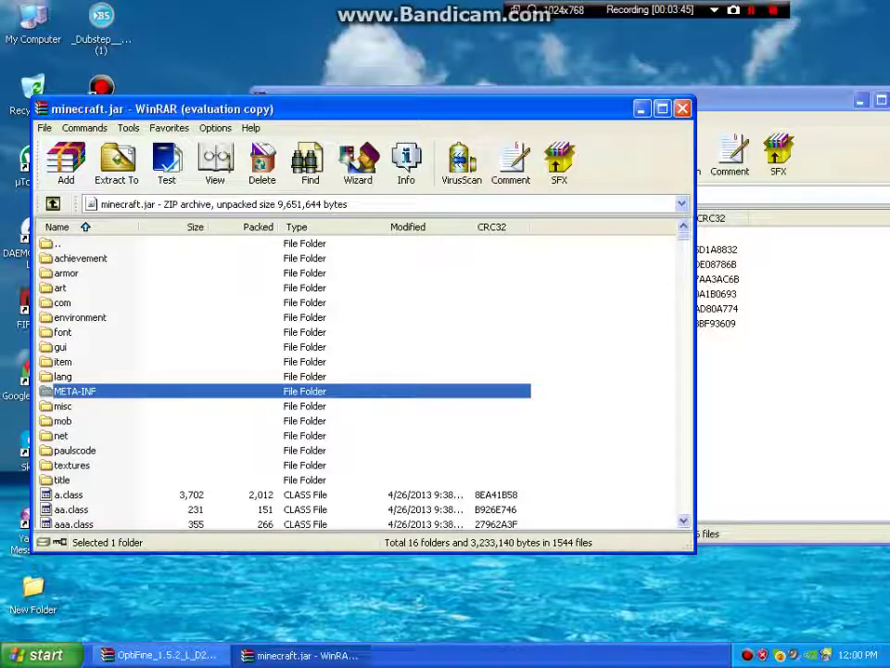
{"action": "key", "text": "Delete"}
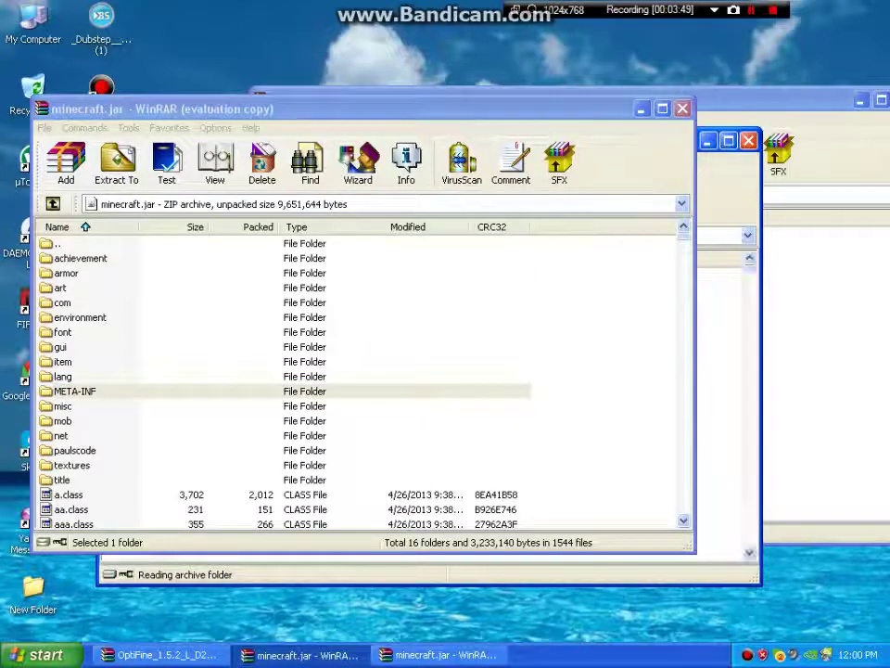
{"action": "key", "text": "F2"}
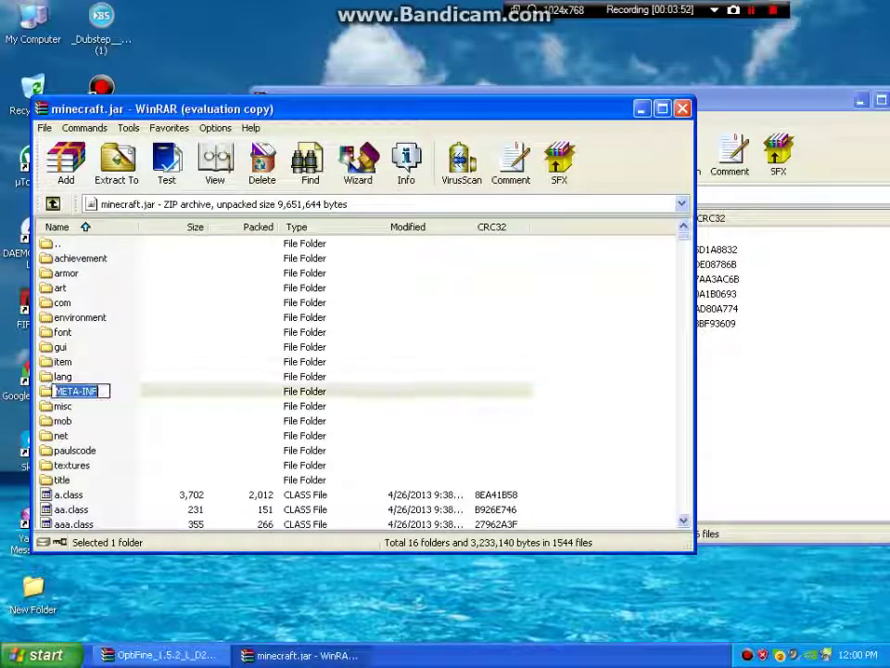
{"action": "key", "text": "BackSpace"}
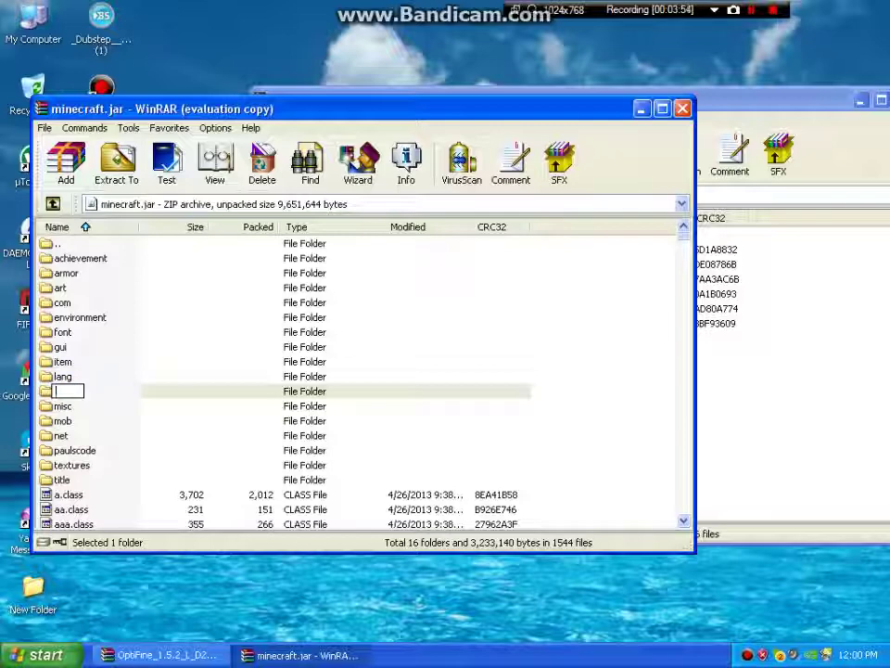
{"action": "key", "text": "Escape"}
{"action": "key", "text": "Delete"}
{"action": "key", "text": "Return"}
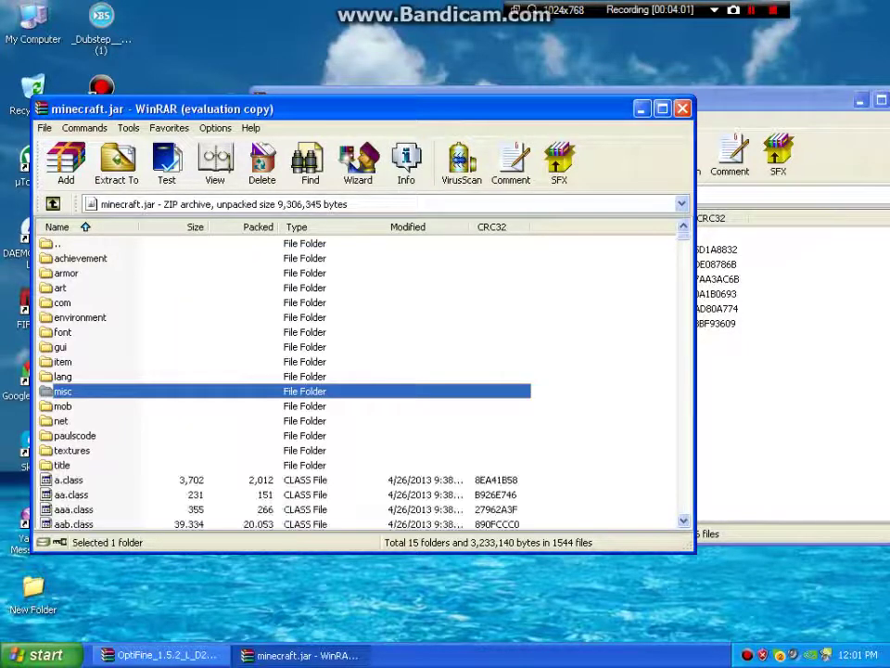
Step: Add all the class files from OptiFine_1.5.2_L_D2 (2).zip to the root of minecraft.jar, closing the extra minecraft.jar window
{"action": "key", "text": "alt+Tab"}
{"action": "left_click_drag", "start_coordinate": [456, 393], "coordinate": [367, 346]}
{"action": "key", "text": "ctrl+a"}
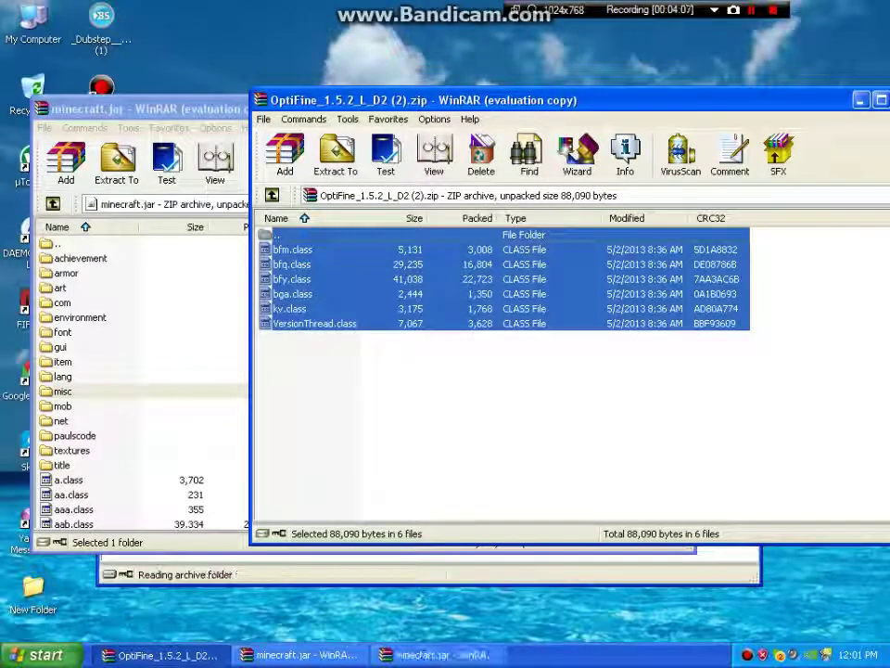
{"action": "left_click", "coordinate": [278, 235], "text": "ctrl"}
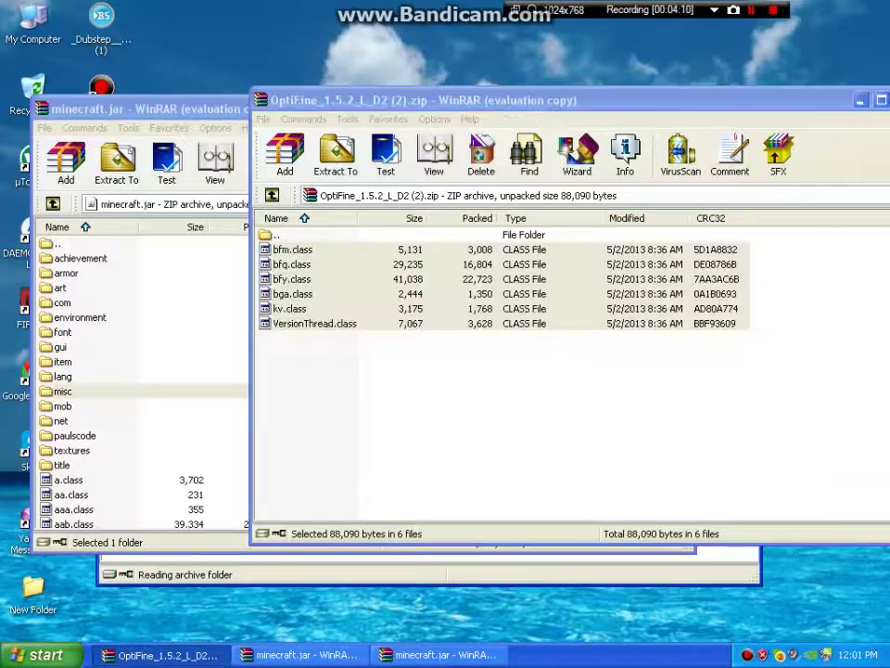
{"action": "left_click", "coordinate": [748, 140]}
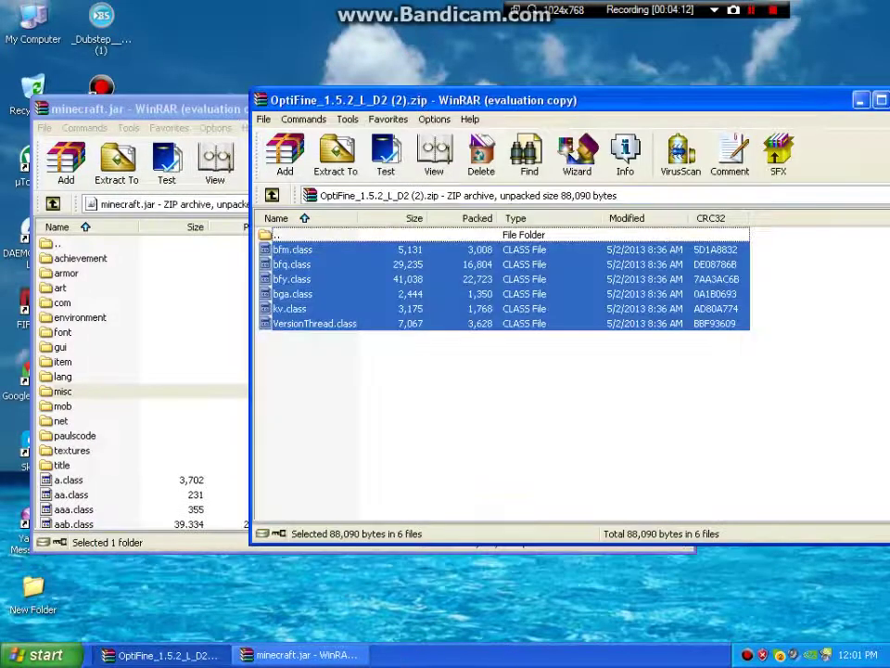
{"action": "left_click_drag", "start_coordinate": [389, 101], "coordinate": [847, 81]}
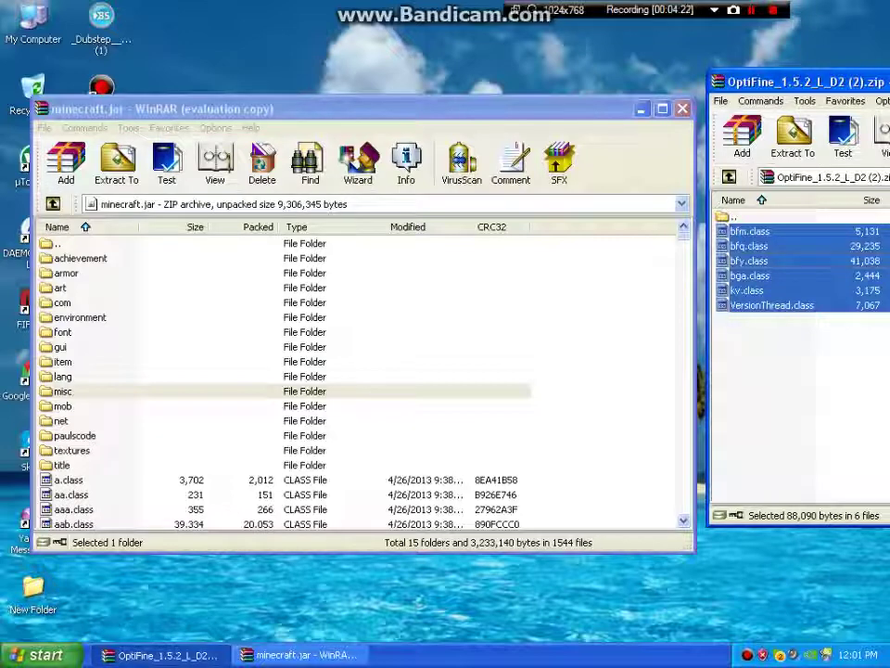
{"action": "left_click_drag", "start_coordinate": [749, 260], "coordinate": [417, 371]}
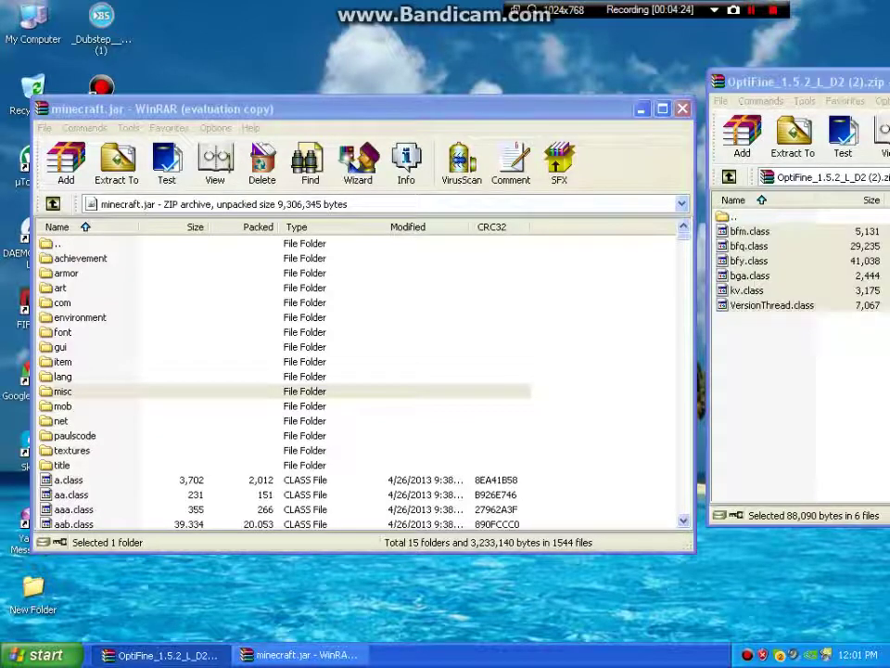
{"action": "key", "text": "Return"}
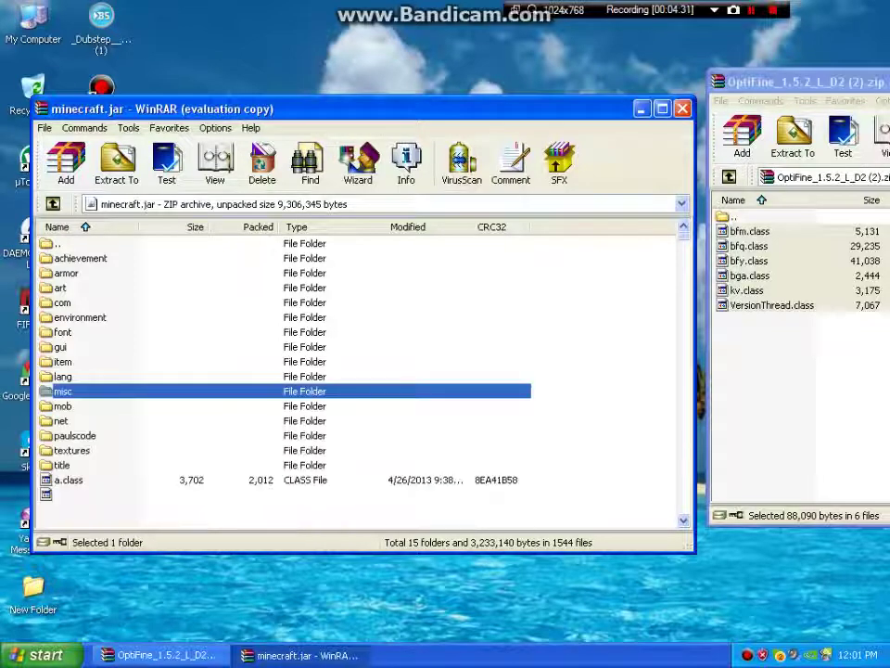
Step: Close the minecraft.jar and OptiFine_1.5.2_L_D2 (2).zip archive windows
{"action": "left_click", "coordinate": [683, 109]}
{"action": "left_click_drag", "start_coordinate": [797, 82], "coordinate": [129, 243]}
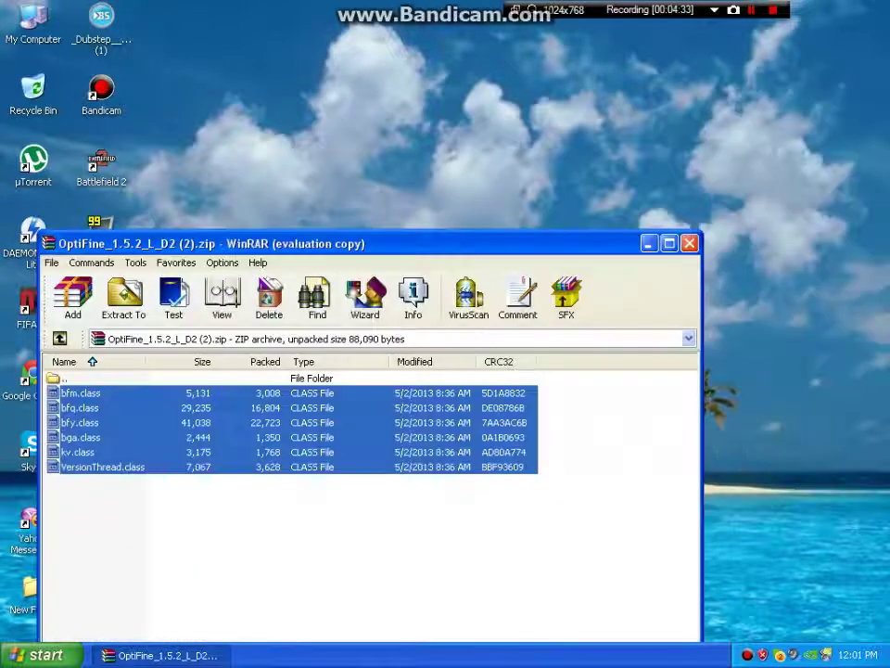
{"action": "left_click", "coordinate": [690, 243]}
{"action": "left_click_drag", "start_coordinate": [648, 187], "coordinate": [22, 594]}
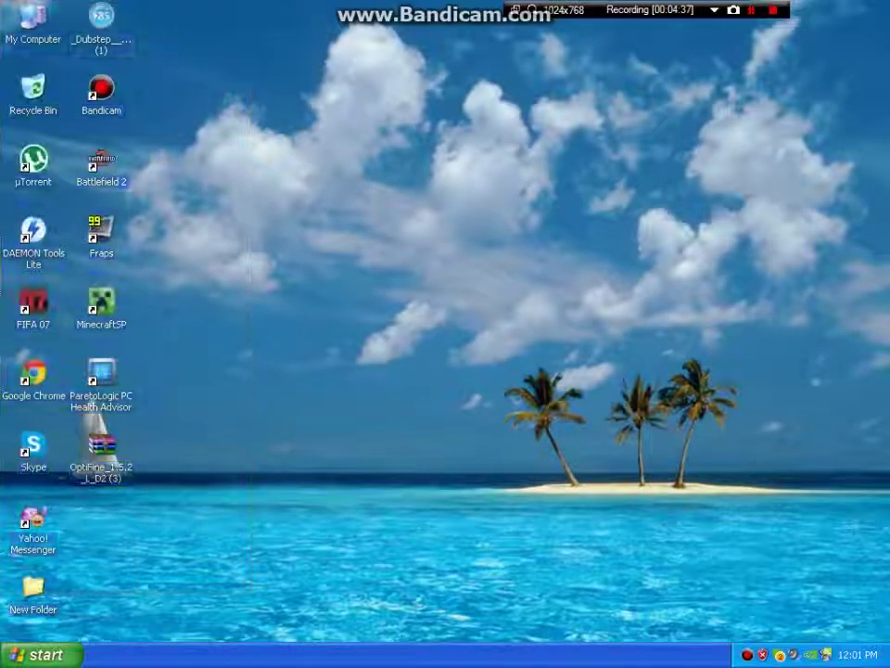